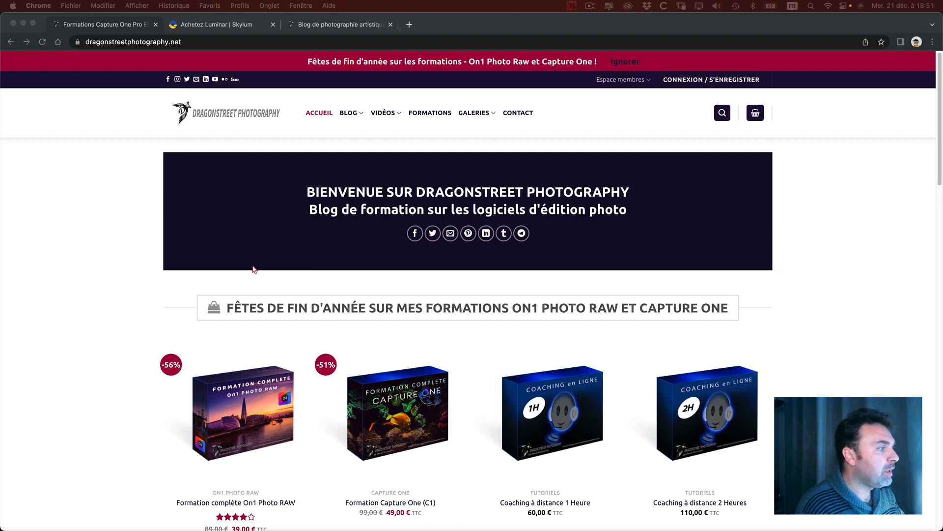
- Review the training and discount offers on the Dragonstreet Photography home page, the Luminar Neo pricing plans and the blog
scroll(254, 269, down, 3)
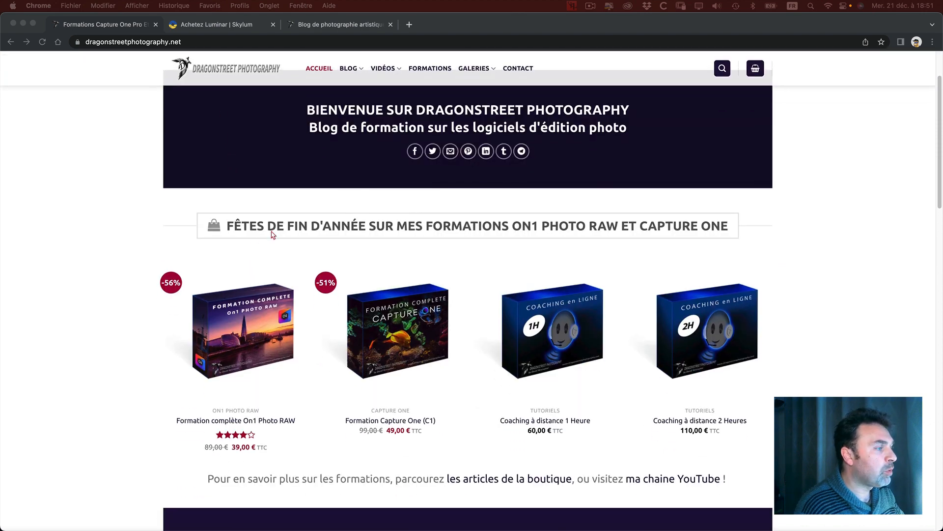
scroll(265, 245, down, 4)
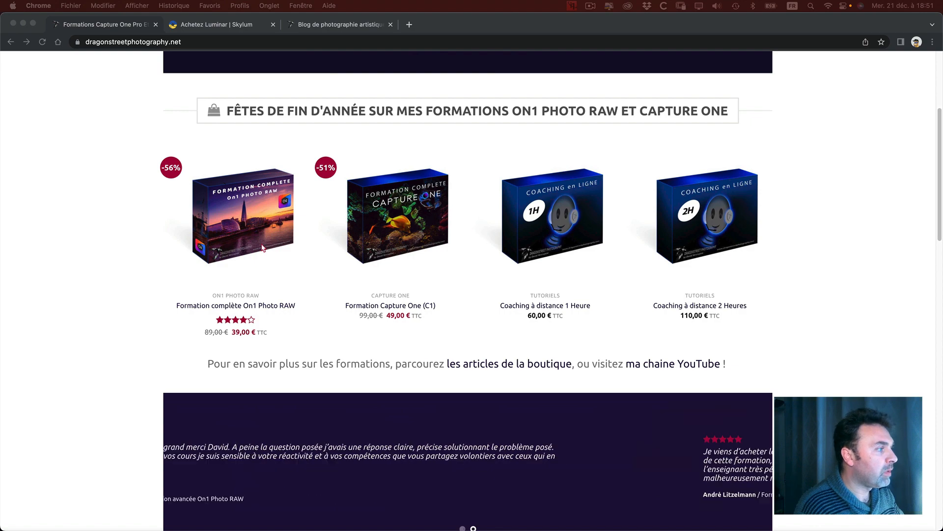
scroll(262, 247, down, 12)
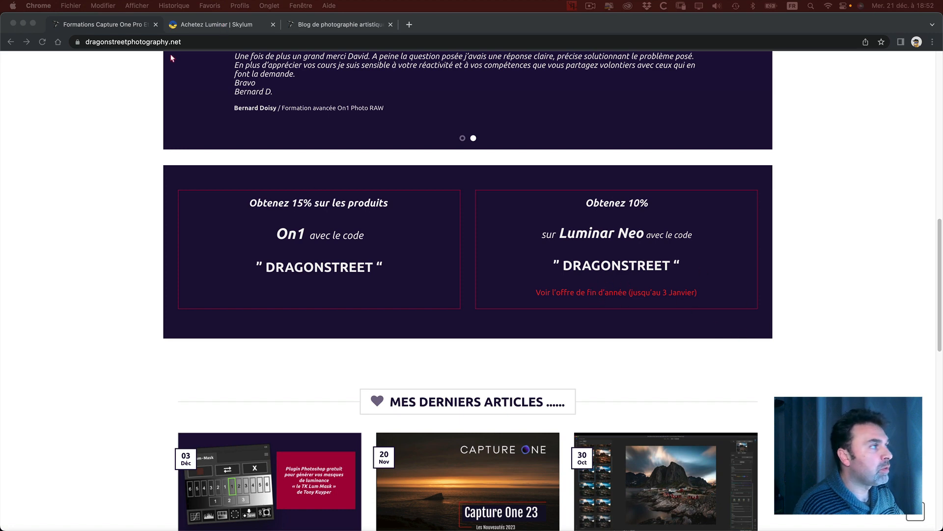
click(197, 26)
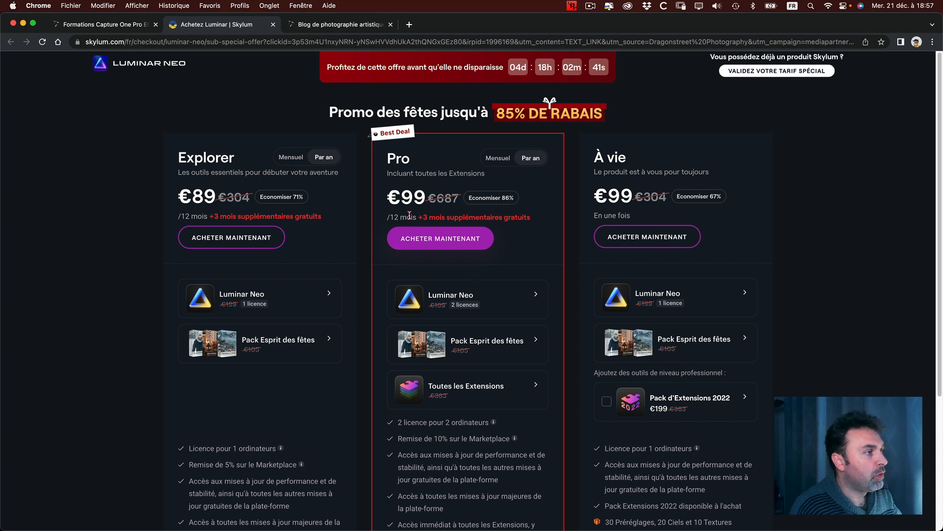
click(334, 26)
scroll(393, 258, up, 7)
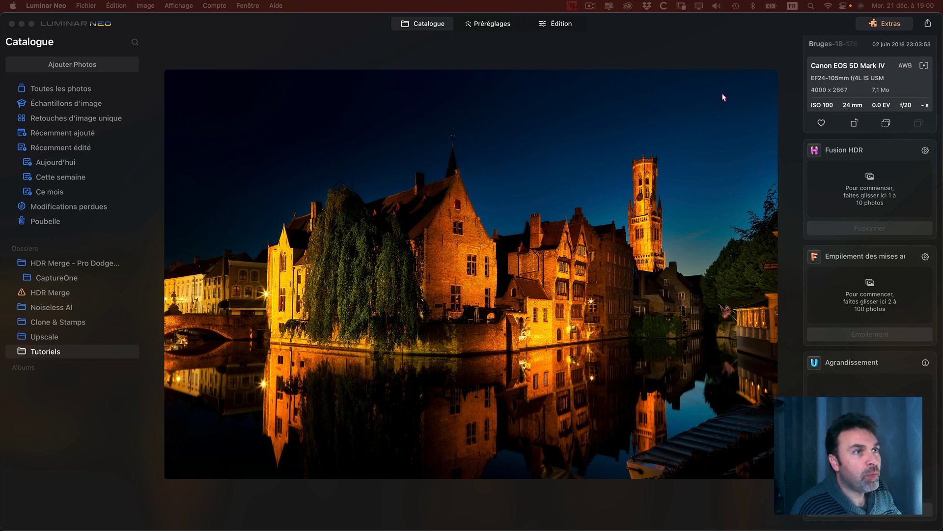
- Switch to Luminar Neo and look through the list of available extensions down to Lumière magique and the upcoming ones
click(874, 24)
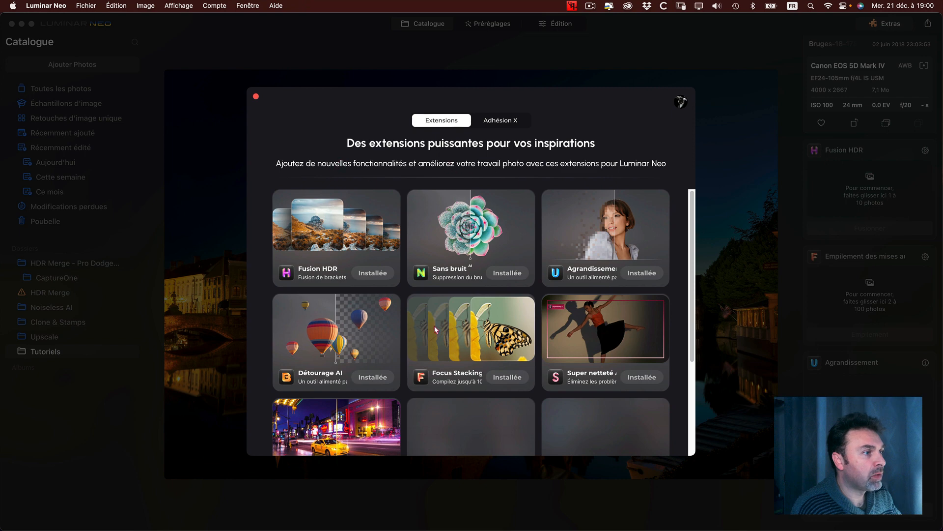
scroll(372, 308, down, 3)
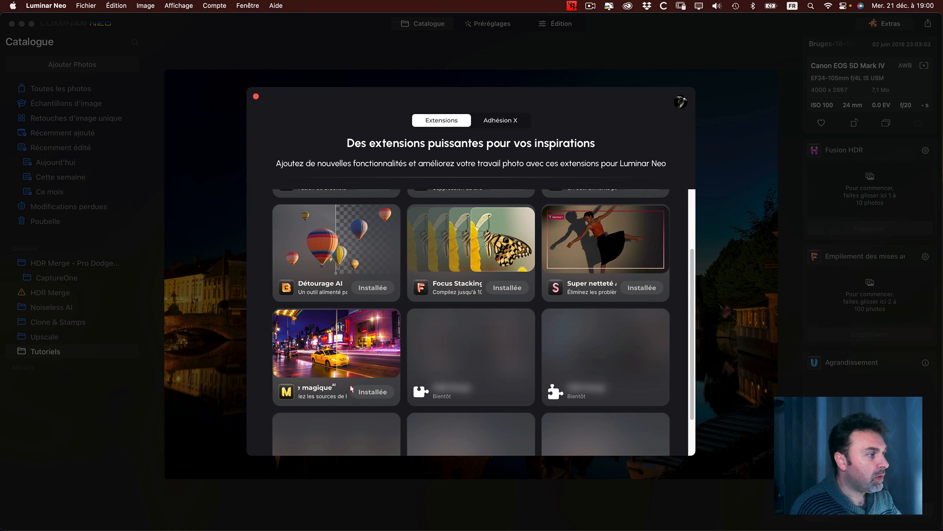
scroll(338, 352, down, 2)
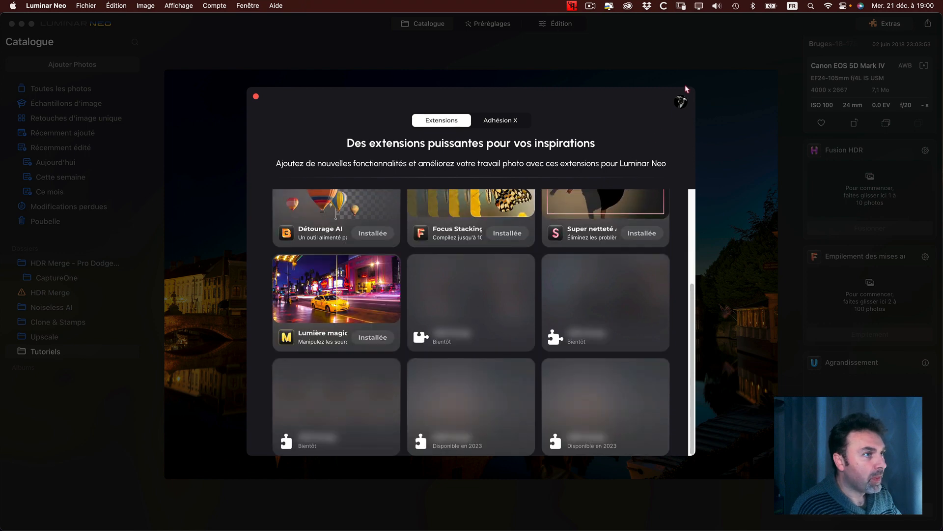
click(255, 97)
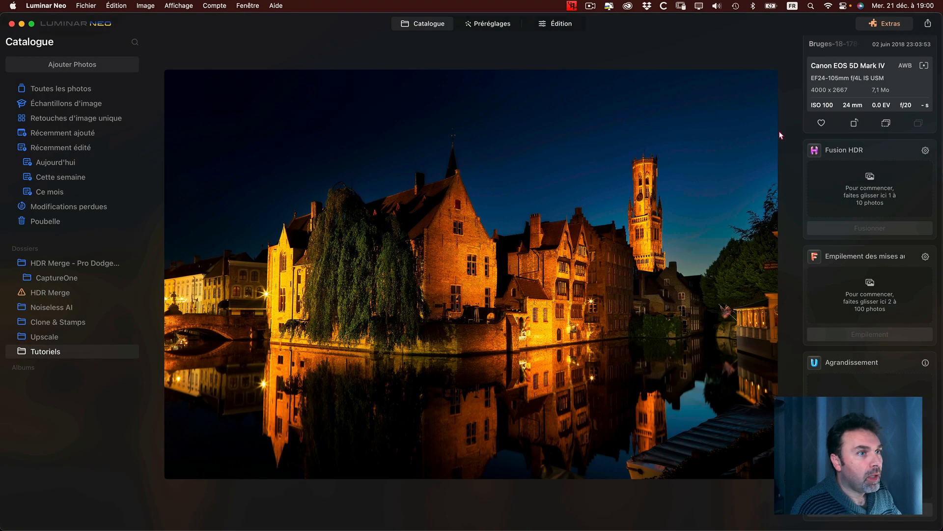
- View the Bruges night photo in the editor, go back to the catalogue and reopen it enlarged
click(553, 26)
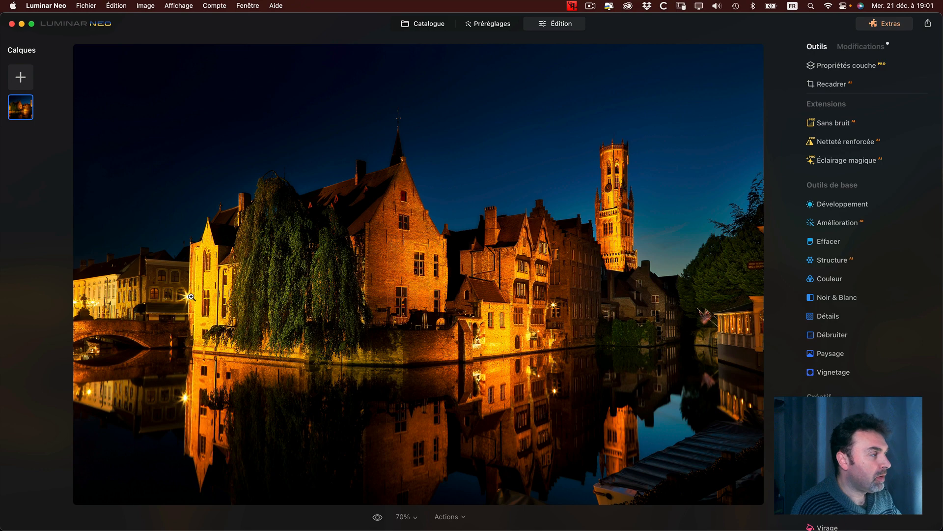
click(425, 24)
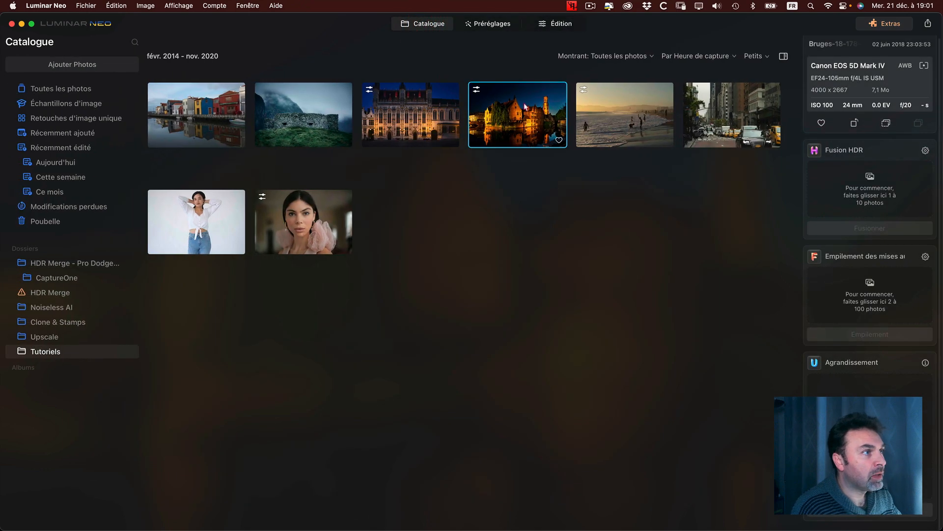
click(524, 110)
click(523, 110)
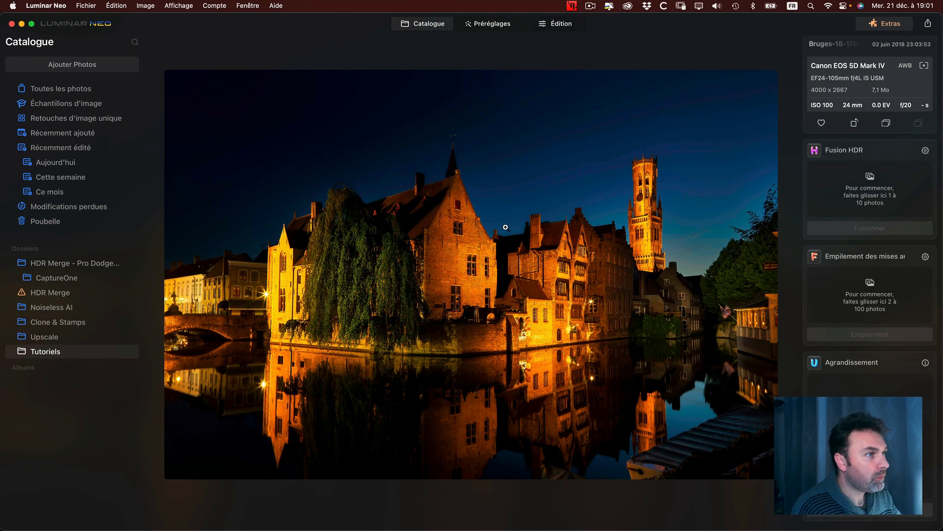
- Examine the lamps and their reflections across the Bruges night photo at close range
click(594, 302)
drag(476, 305, 510, 303)
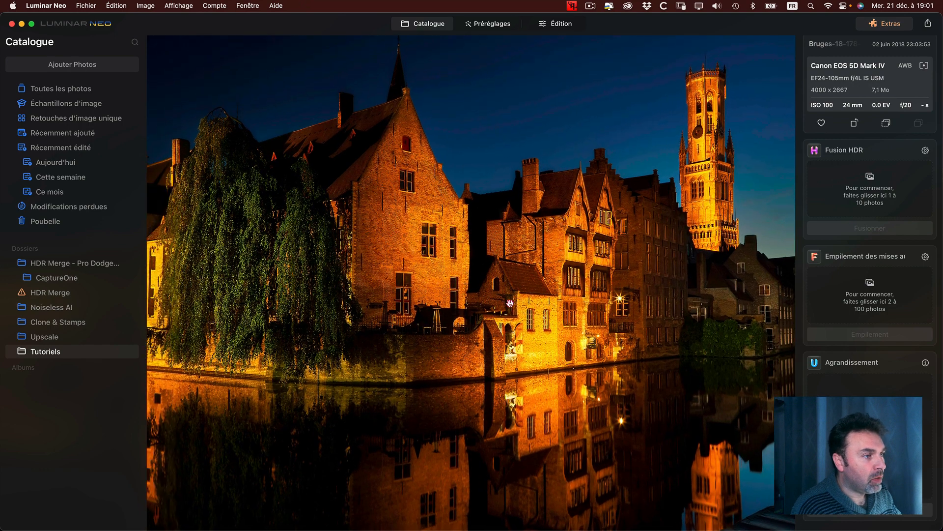
drag(447, 278, 587, 265)
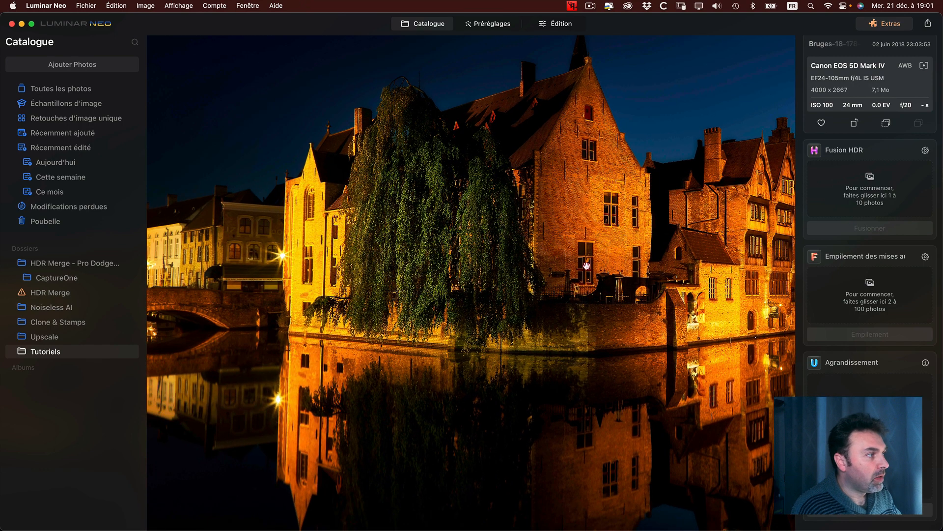
drag(283, 264, 355, 281)
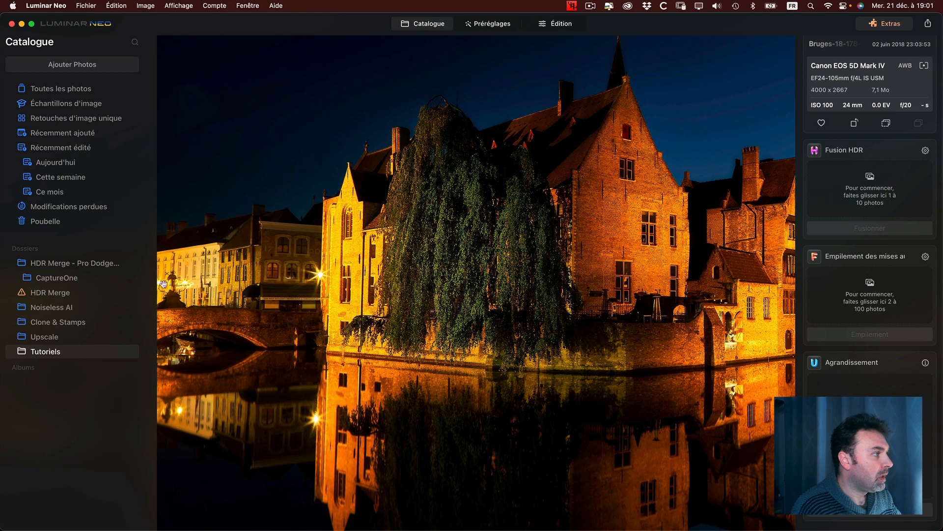
drag(163, 283, 253, 277)
drag(367, 280, 216, 285)
drag(624, 287, 550, 290)
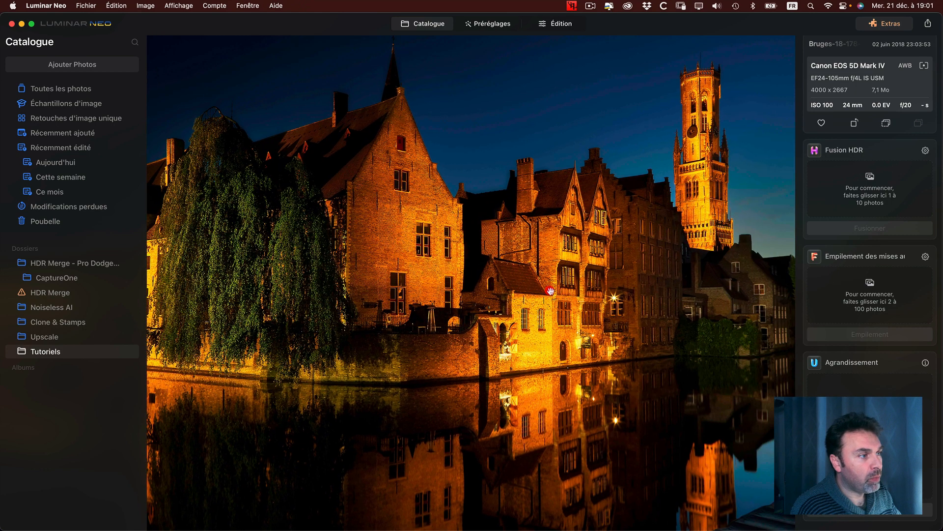
click(589, 314)
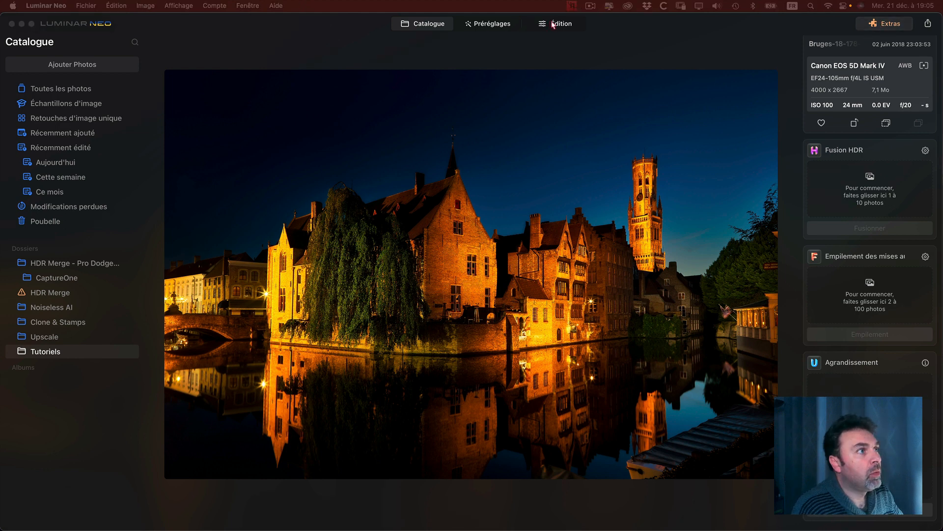
- Open the Bruges photo for editing, expand the Éclairage magique settings and frame the lamp by the canal houses at 100%
click(554, 23)
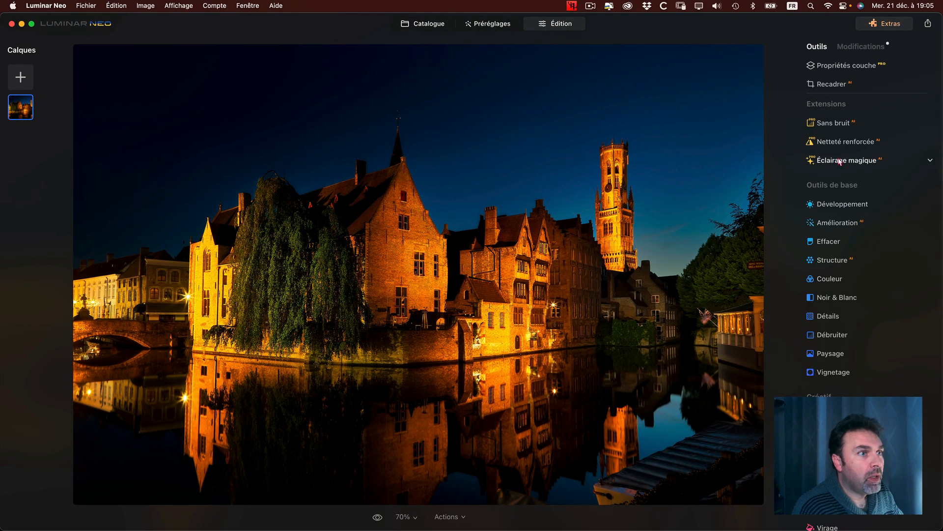
click(928, 162)
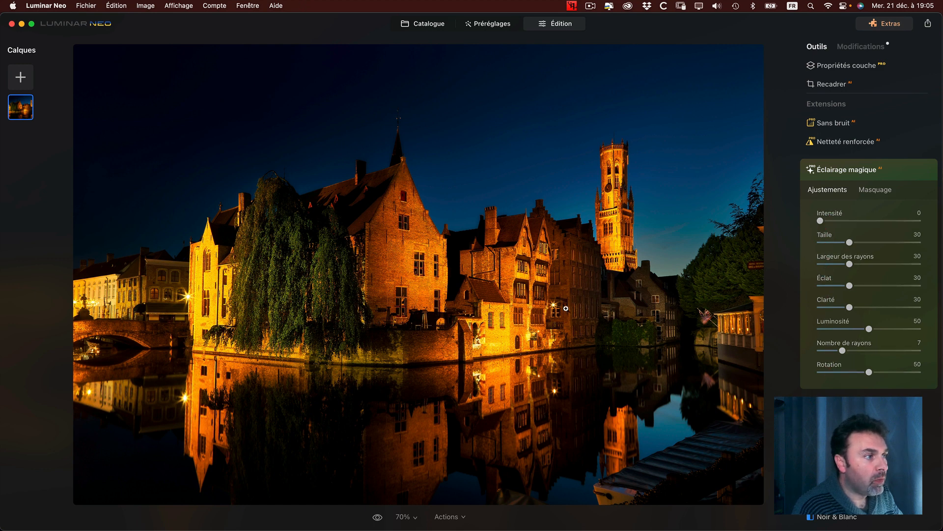
click(550, 307)
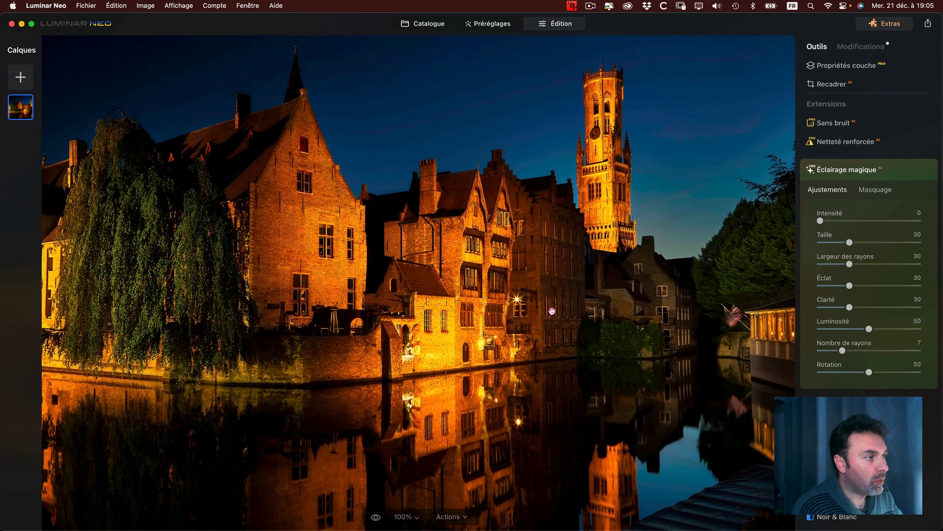
drag(553, 311, 520, 282)
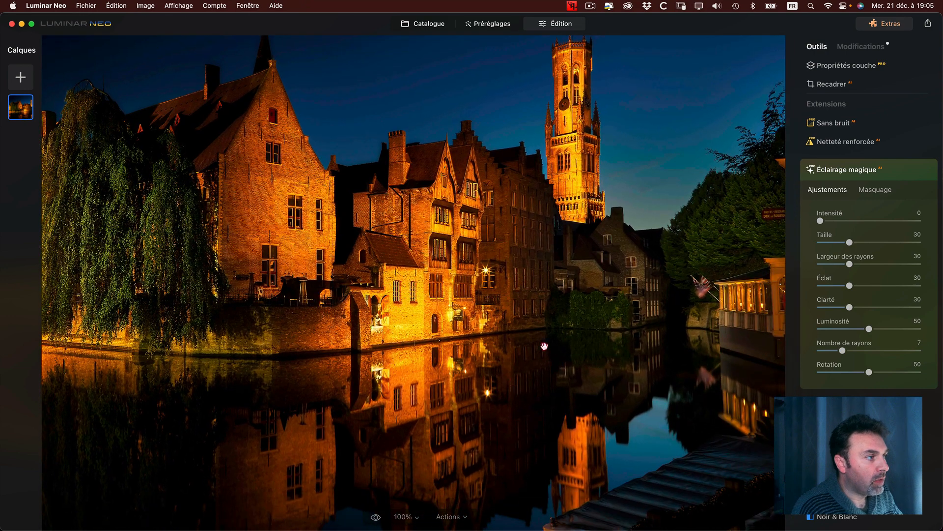
- Set the Éclairage magique Intensité to 100 and compare the photo with the effect off and on
drag(820, 222, 931, 224)
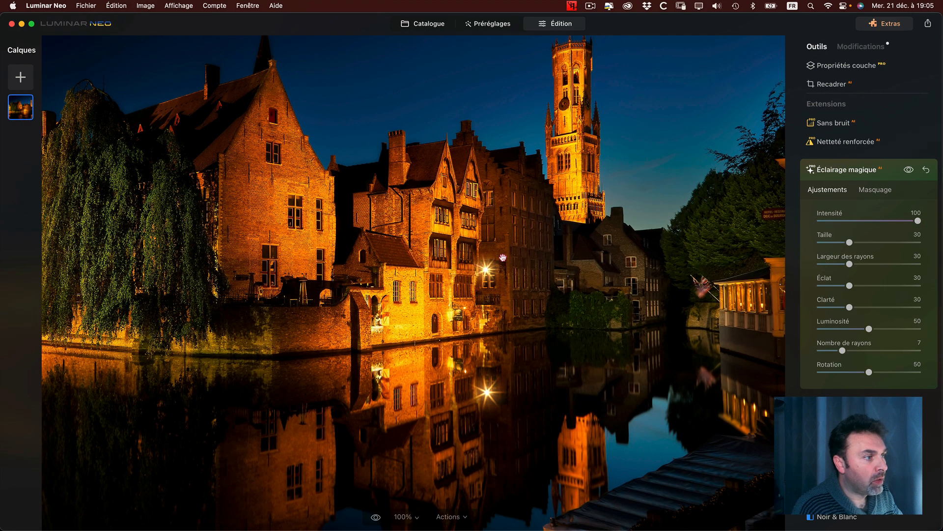
click(908, 170)
click(908, 170)
click(907, 170)
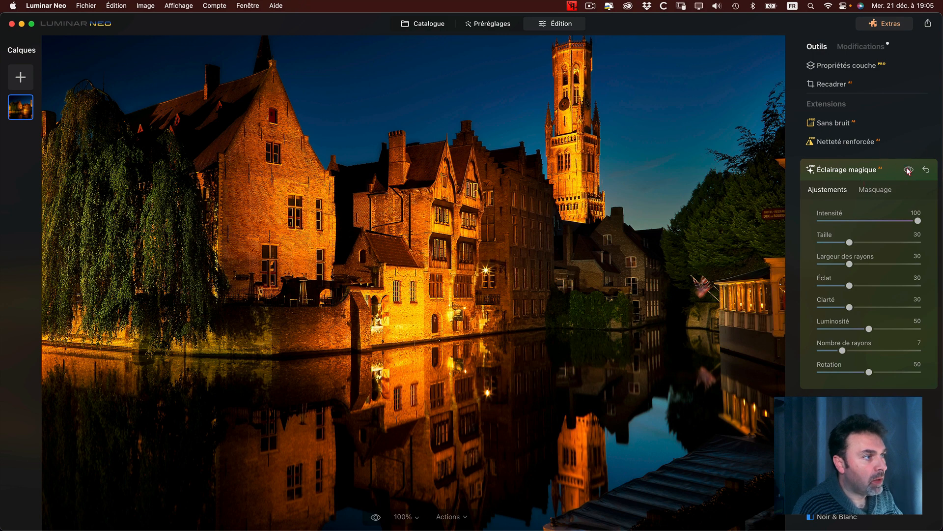
click(908, 170)
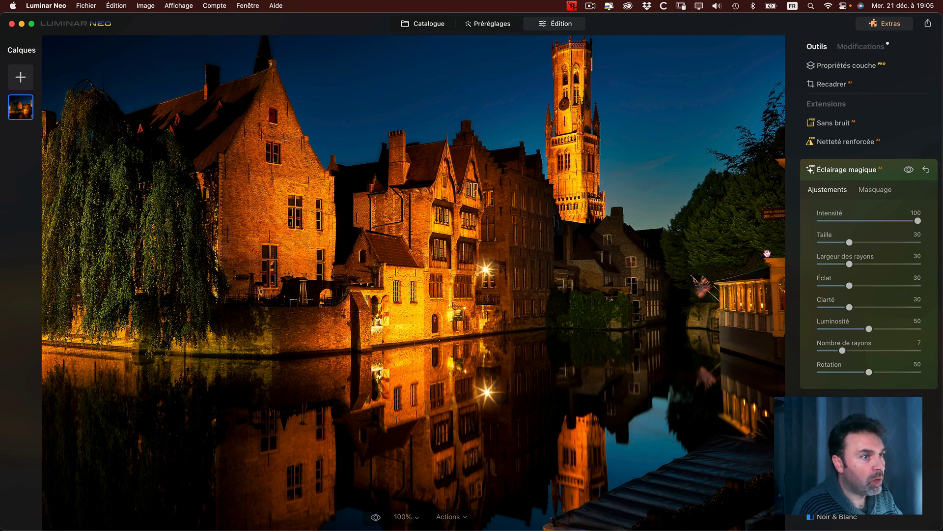
- Set Taille, Largeur des rayons and Éclat to 100, and try Clarté at 1 and at 100
drag(850, 243, 923, 242)
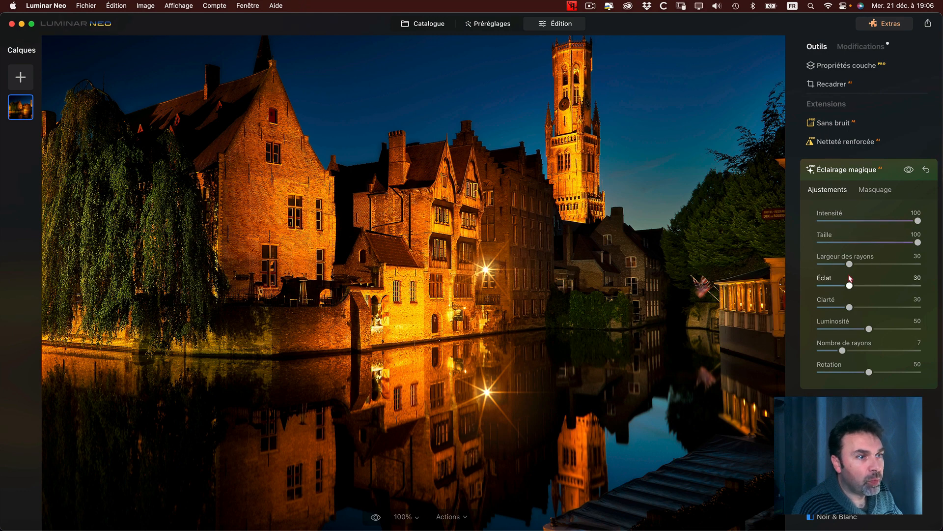
drag(850, 265, 939, 262)
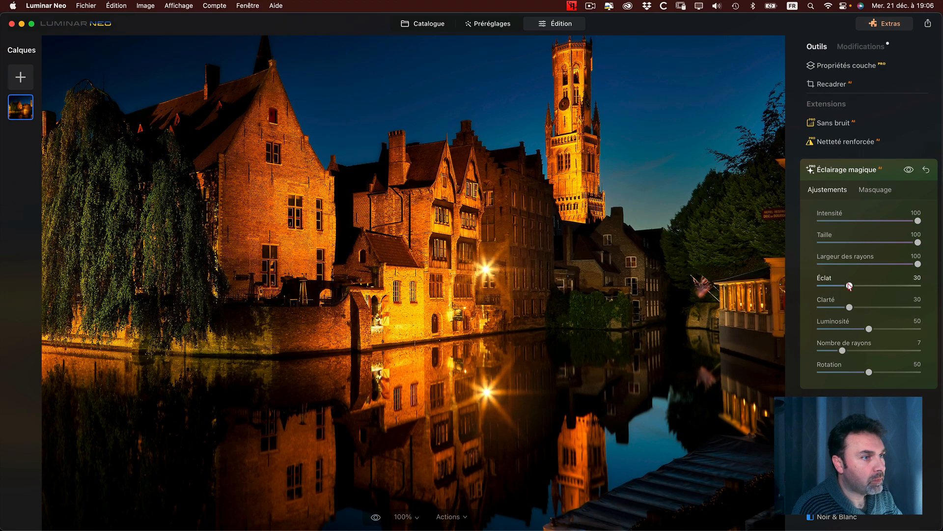
drag(849, 286, 933, 273)
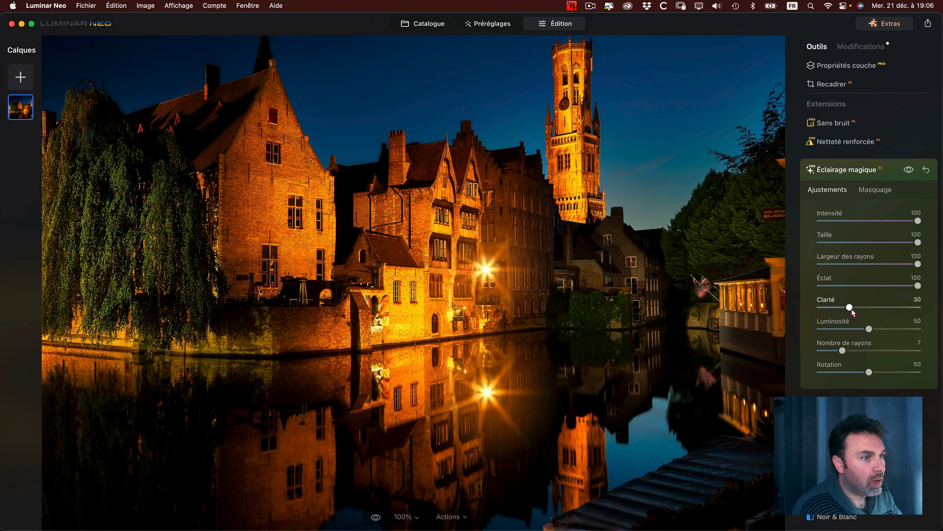
drag(851, 308, 838, 309)
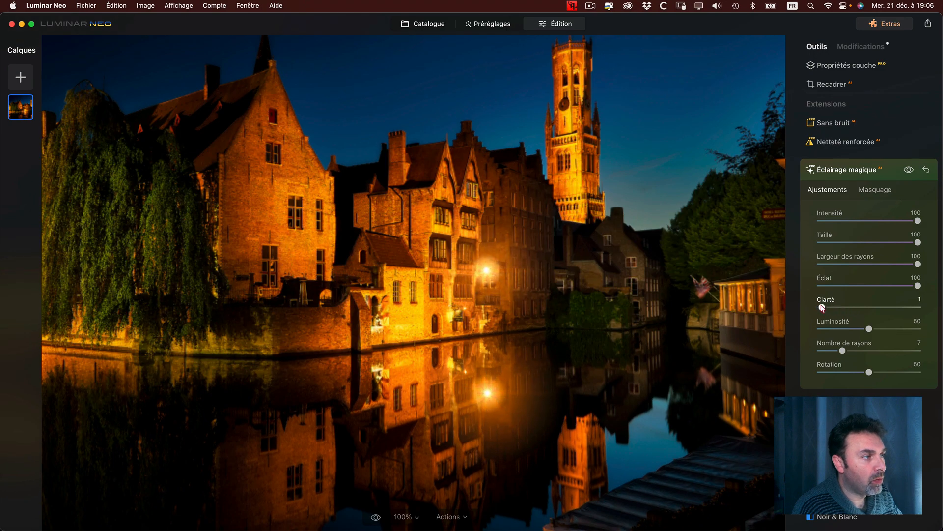
drag(822, 307, 934, 308)
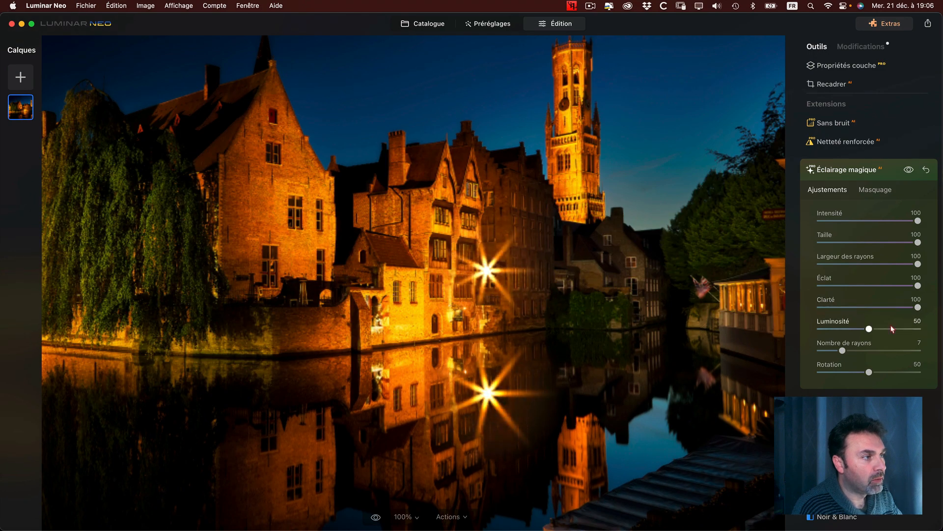
- Set Clarté to 28 and Luminosité to 40, and try different ray settings down to Nombre de rayons 2 and Rotation 0
drag(885, 308, 833, 370)
click(838, 372)
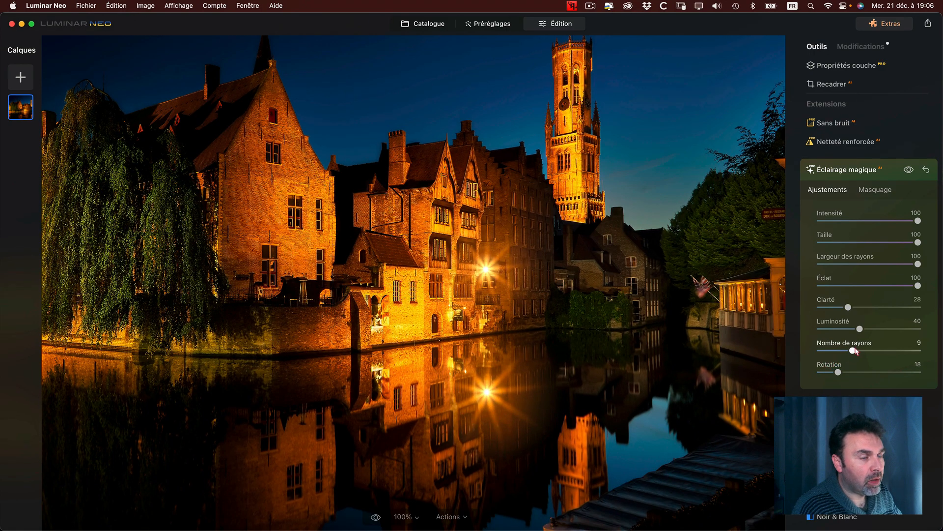
drag(853, 351, 839, 350)
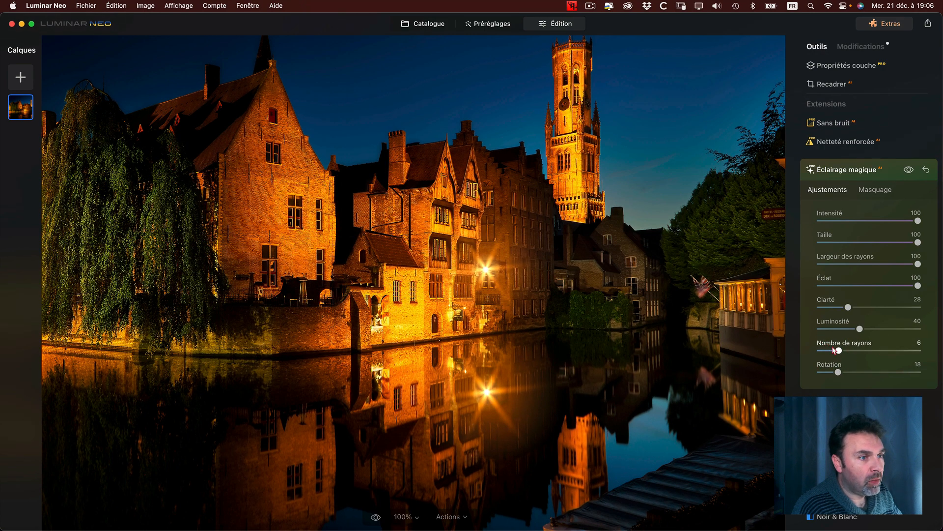
drag(834, 350, 847, 350)
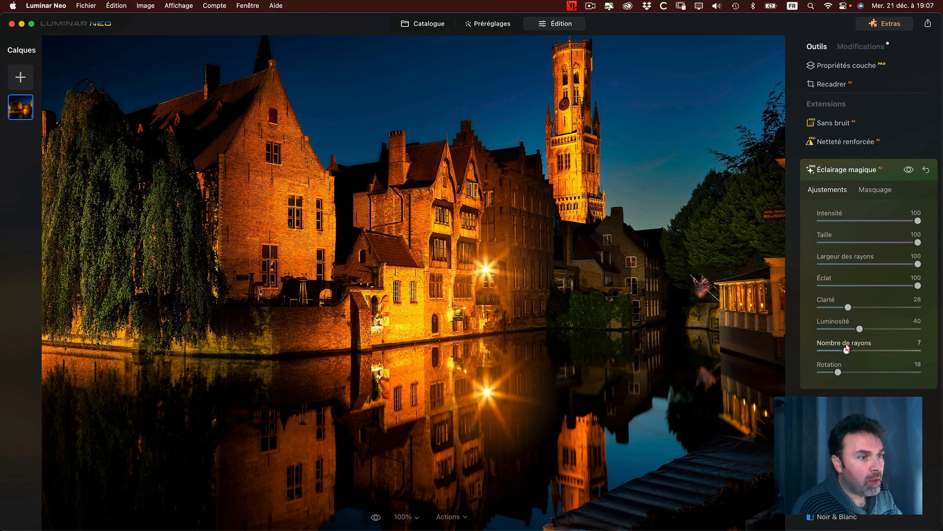
drag(846, 350, 821, 371)
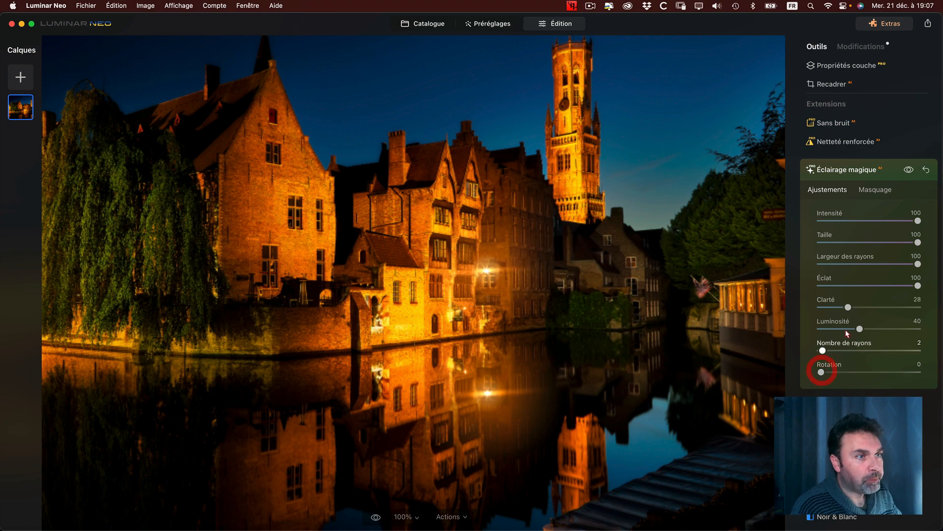
- Reset all Éclairage magique adjustments and show the whole photo again
click(927, 171)
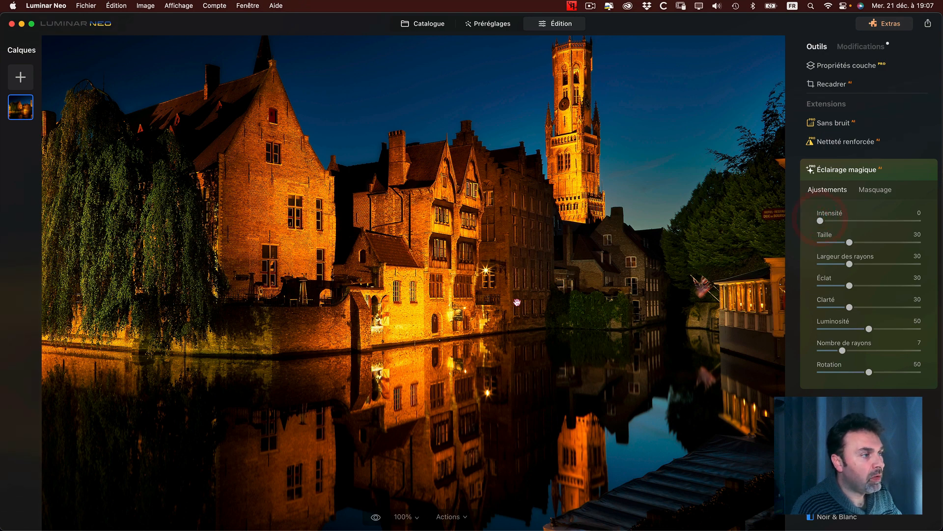
click(479, 275)
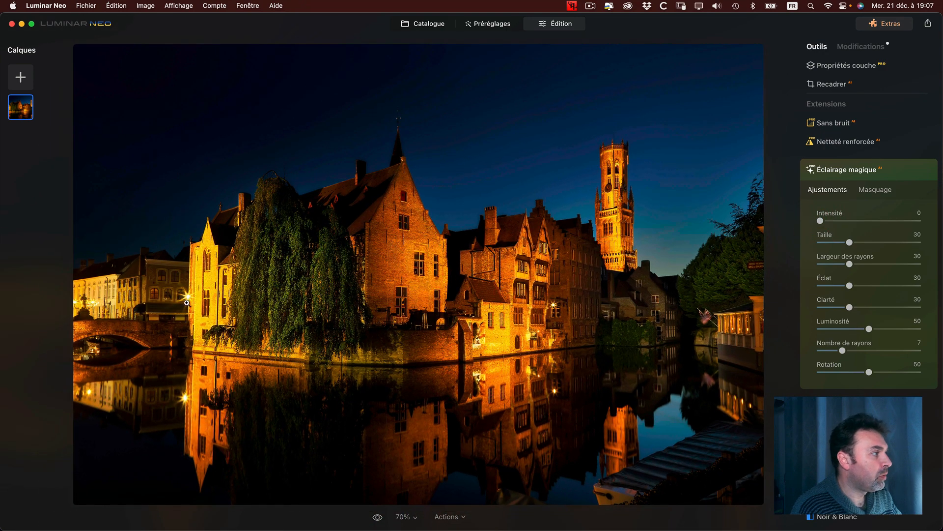
- Set the Éclairage magique Intensité to 53, Taille to 67, Largeur des rayons to 39 and Éclat to 41
click(560, 305)
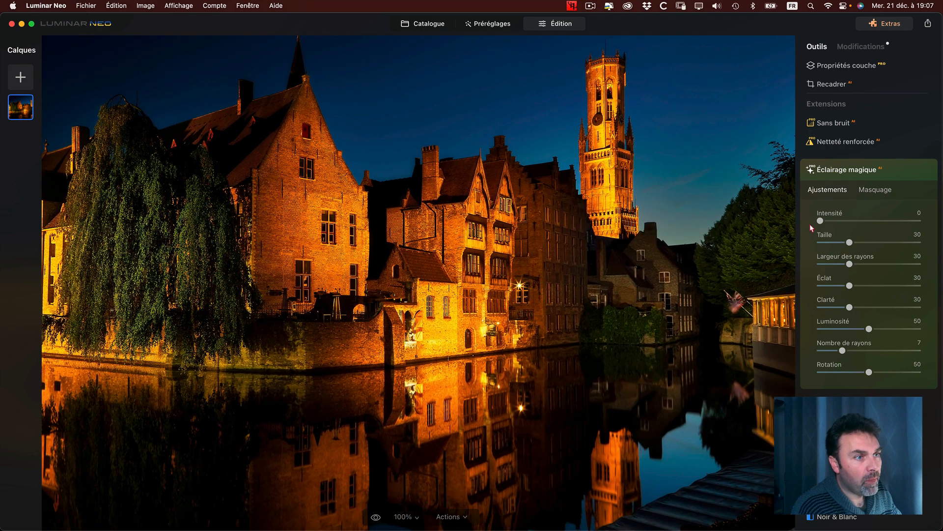
drag(820, 221, 866, 243)
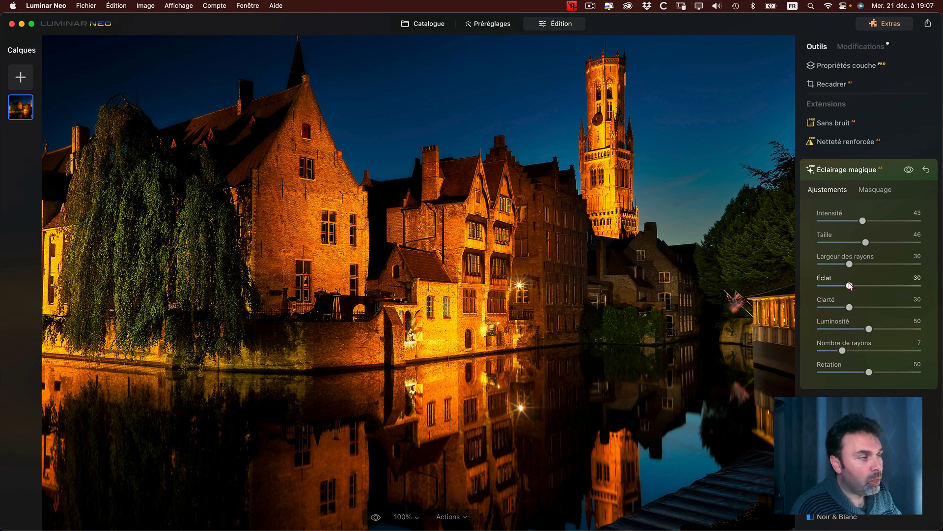
drag(849, 286, 872, 221)
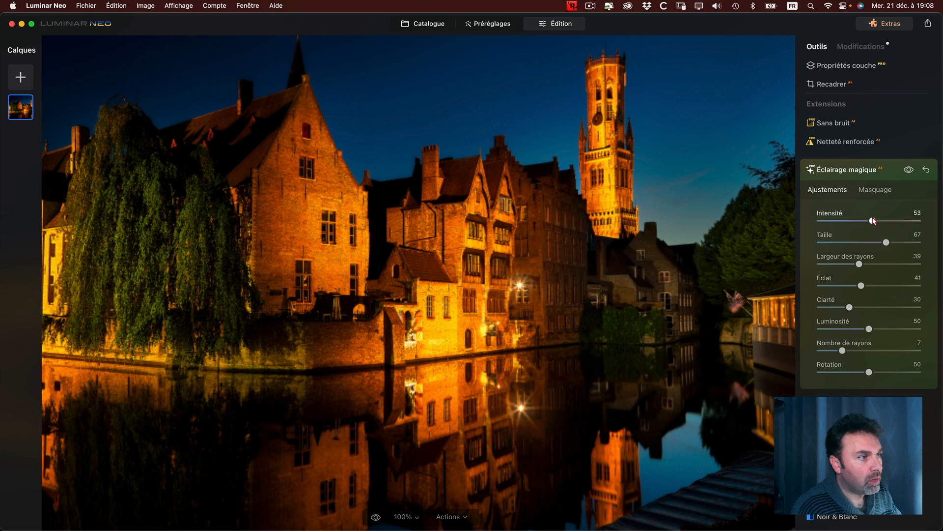
click(615, 290)
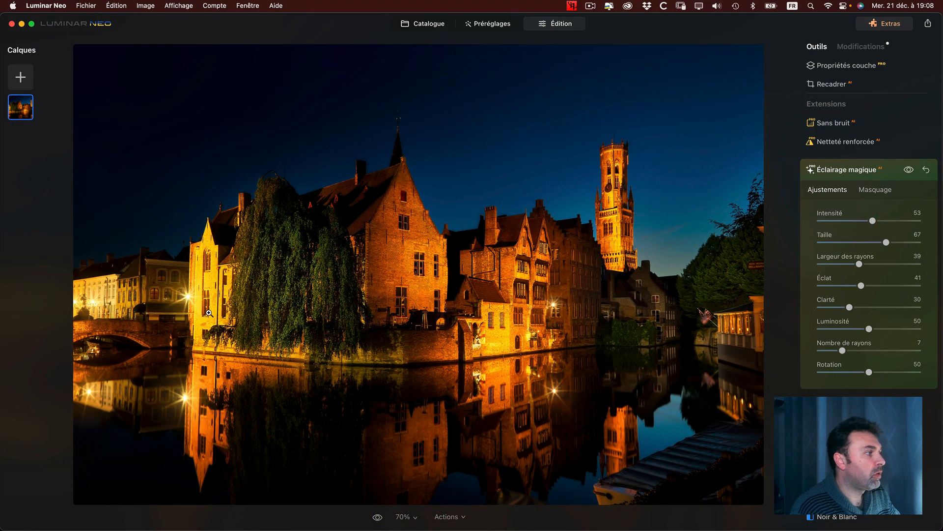
- Compare the whole canal photo repeatedly with the Éclairage magique effect off and on
click(910, 171)
click(910, 171)
click(910, 170)
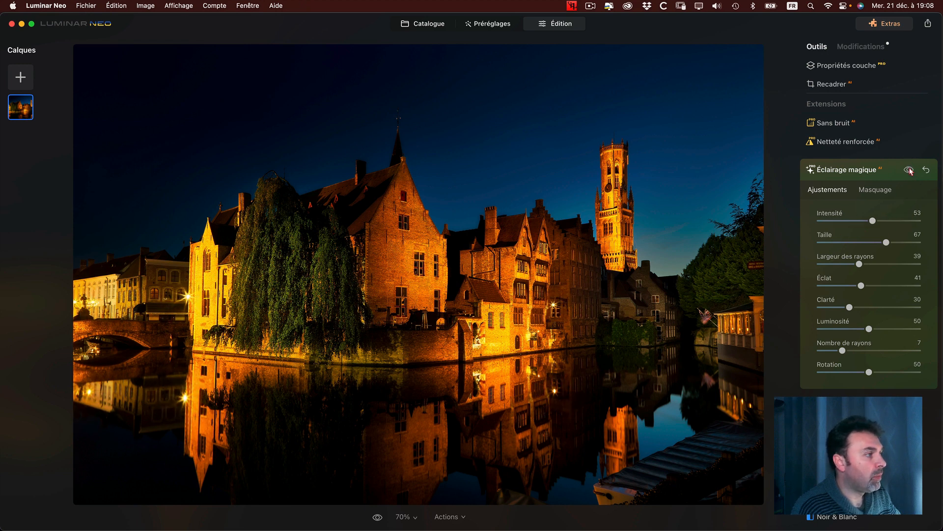
click(910, 171)
click(910, 171)
click(910, 171)
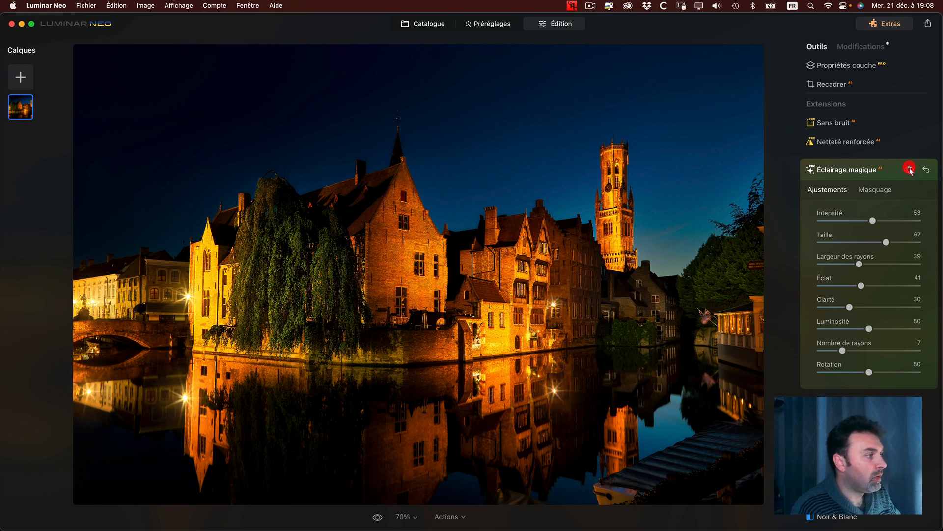
click(910, 171)
click(910, 170)
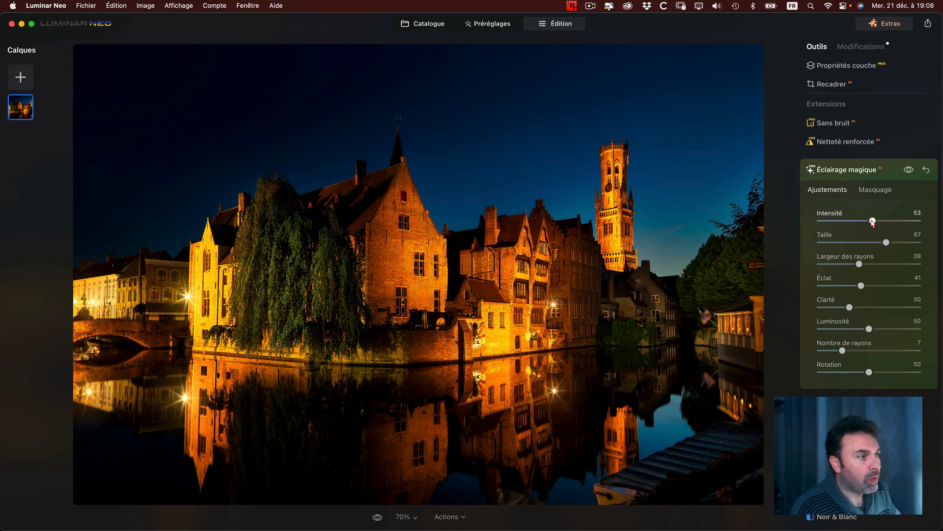
- Set Intensité to 44 and Taille to 58, and compare the photo with the effect off and on
drag(873, 221, 877, 243)
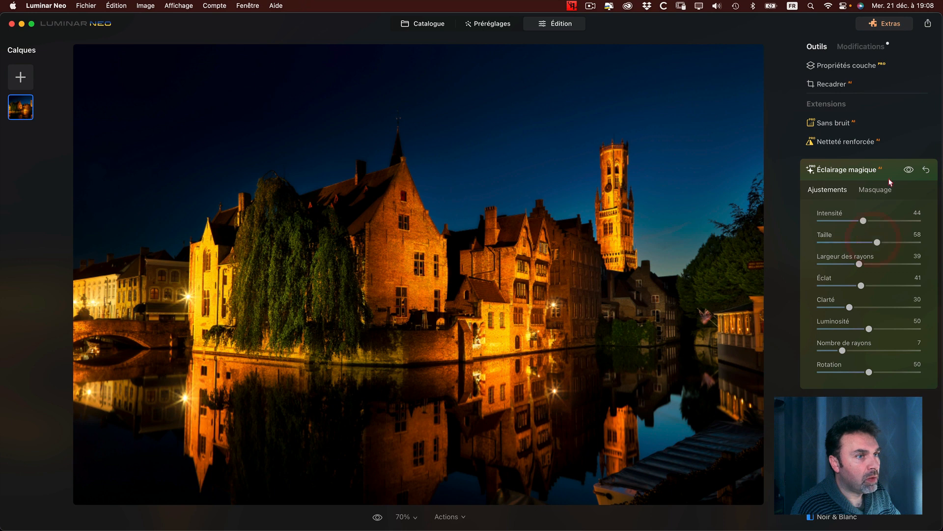
click(909, 170)
click(908, 169)
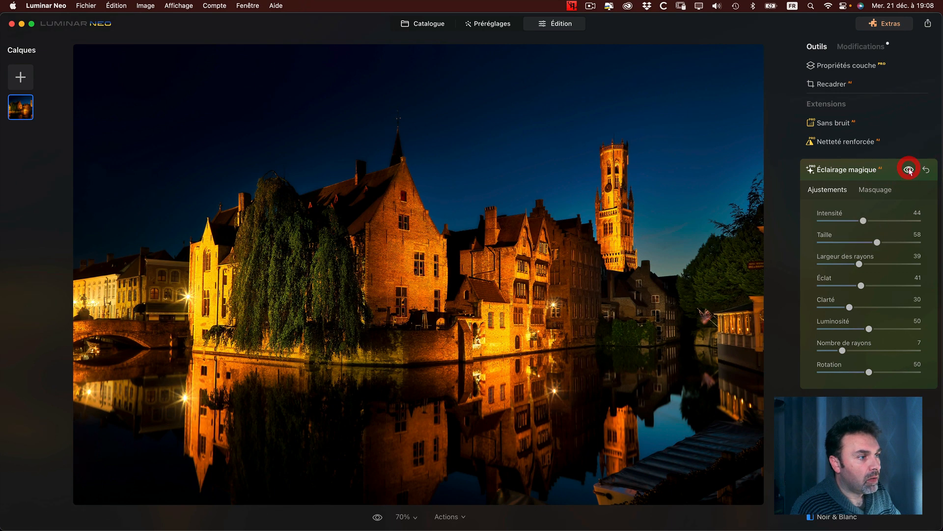
click(908, 170)
click(908, 170)
click(908, 170)
click(909, 170)
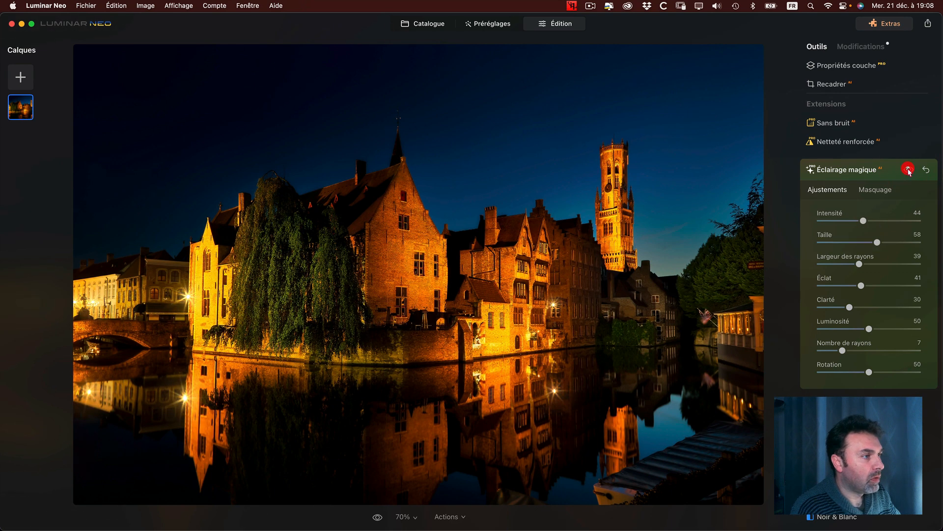
- Set Éclat to 39, check the photo with the effect off and on, and collapse the Éclairage magique settings
drag(861, 285, 859, 285)
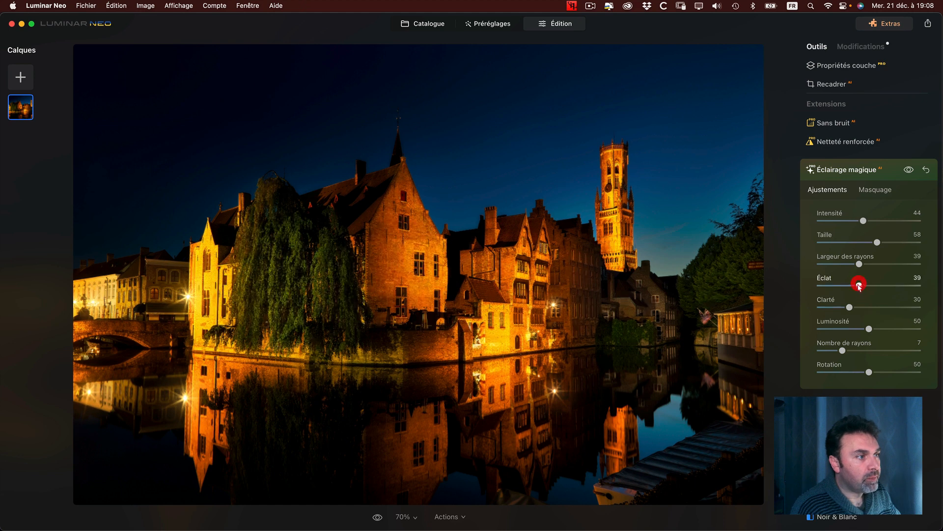
click(909, 170)
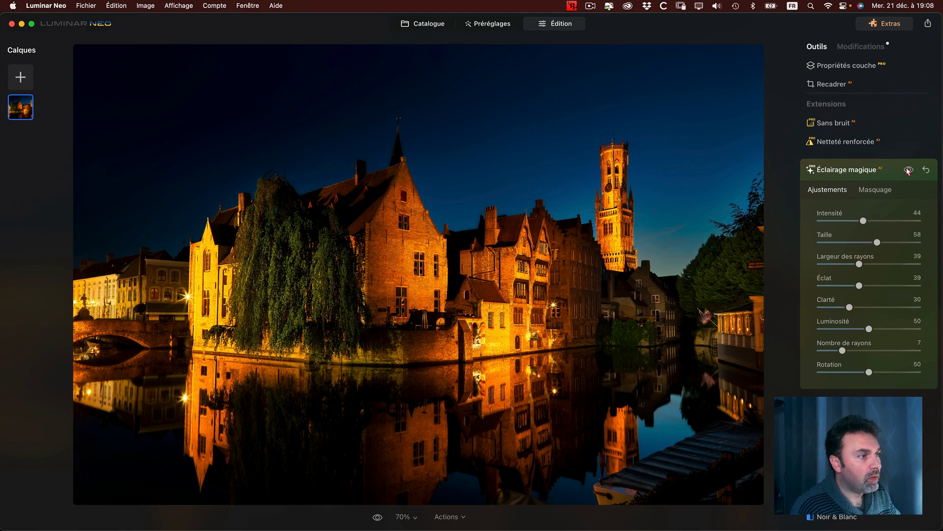
click(909, 170)
click(908, 170)
click(908, 170)
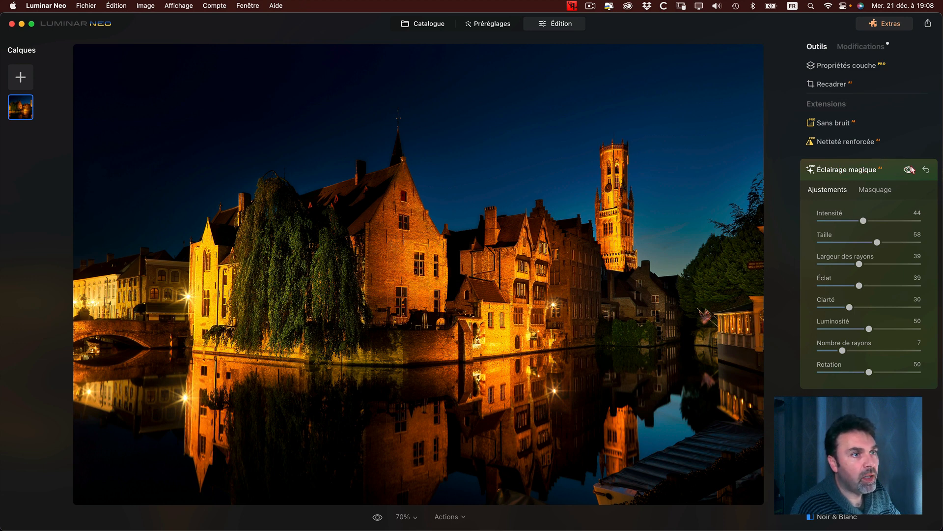
click(836, 171)
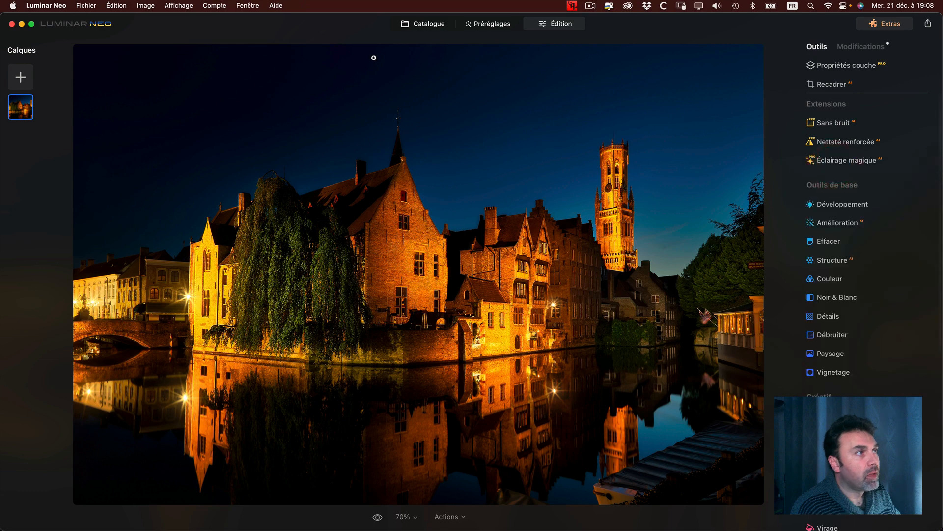
- Open the night photo of the illuminated Gothic façade from the catalogue and examine its central street lamp up close
click(427, 23)
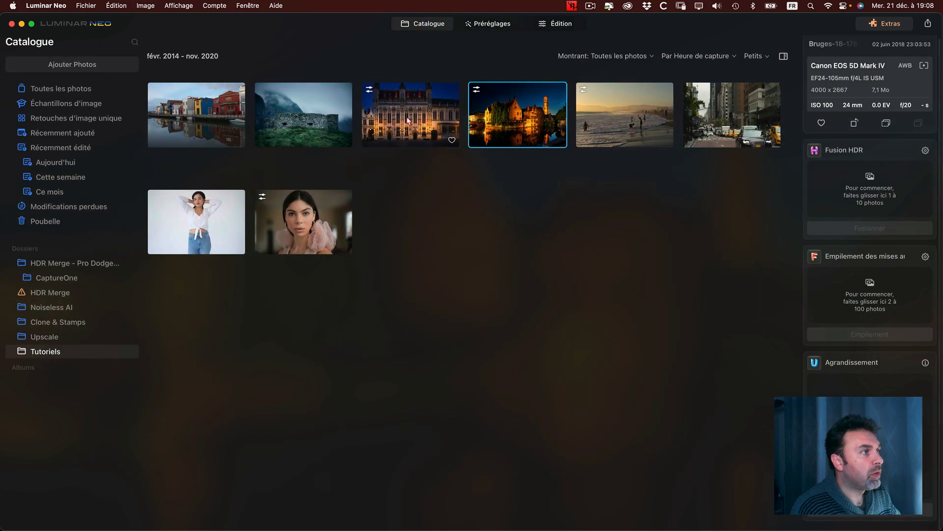
double_click(407, 121)
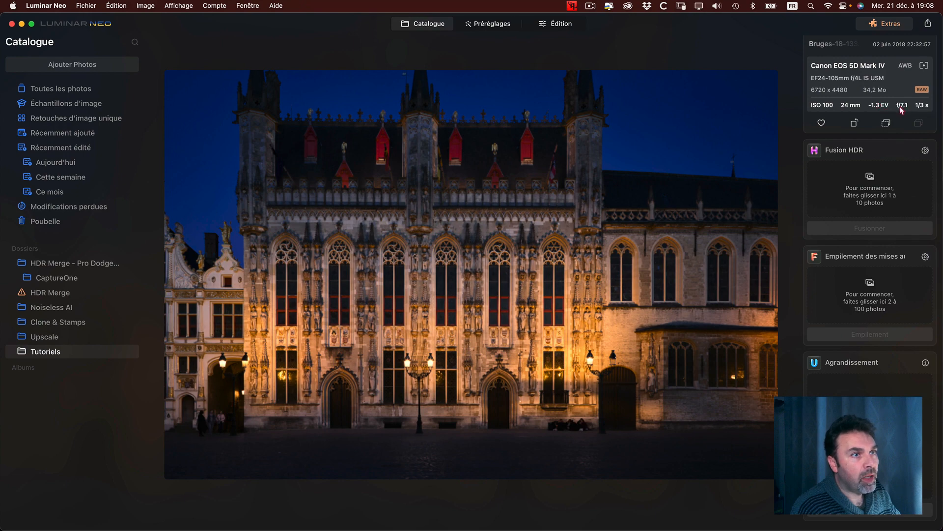
click(428, 366)
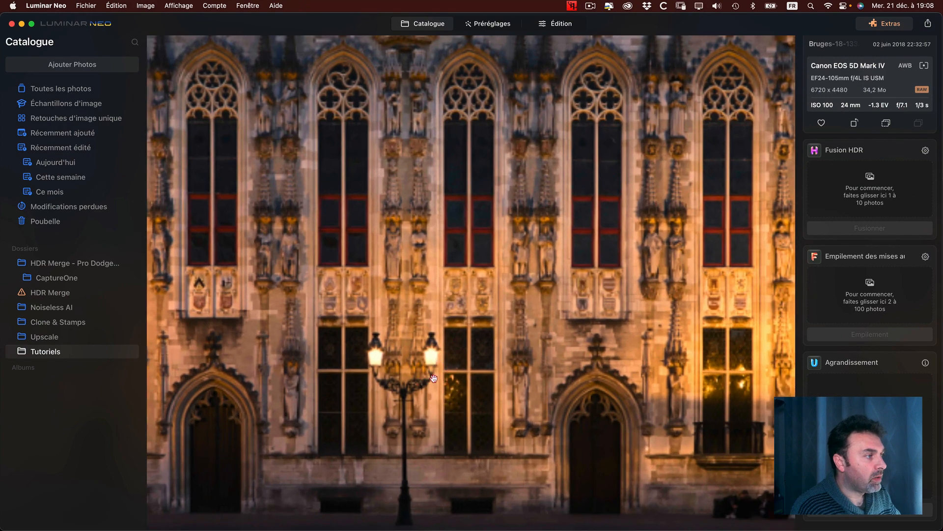
drag(434, 378, 431, 316)
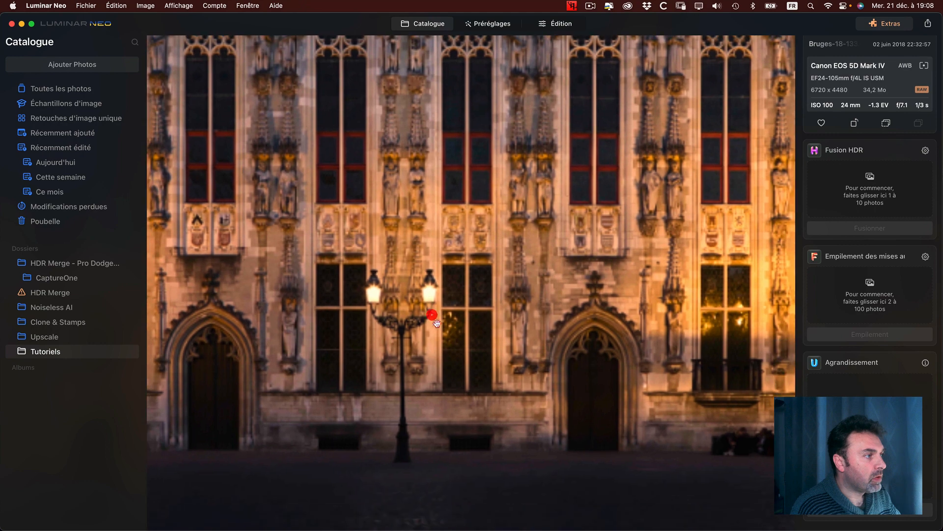
click(384, 295)
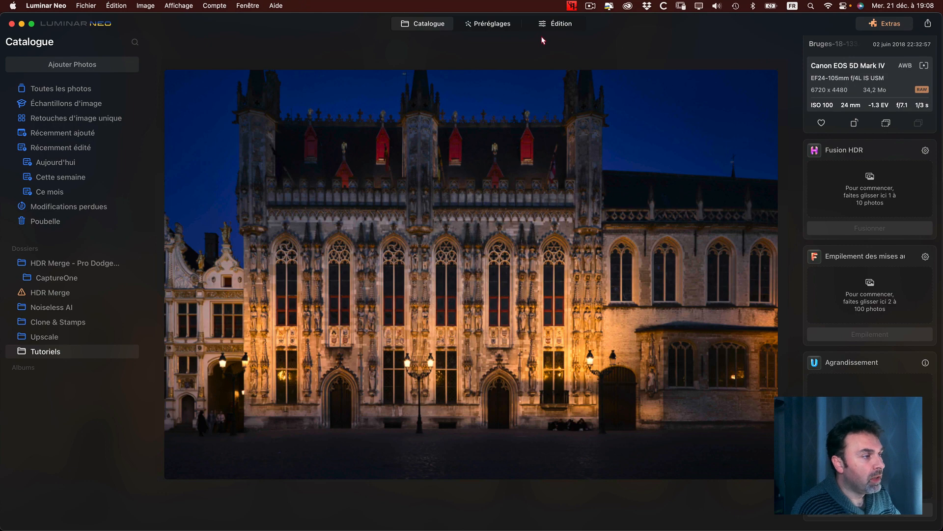
- Bring the façade photo into editing and set its Développement white balance to Température 8 and Teinte 1
click(553, 24)
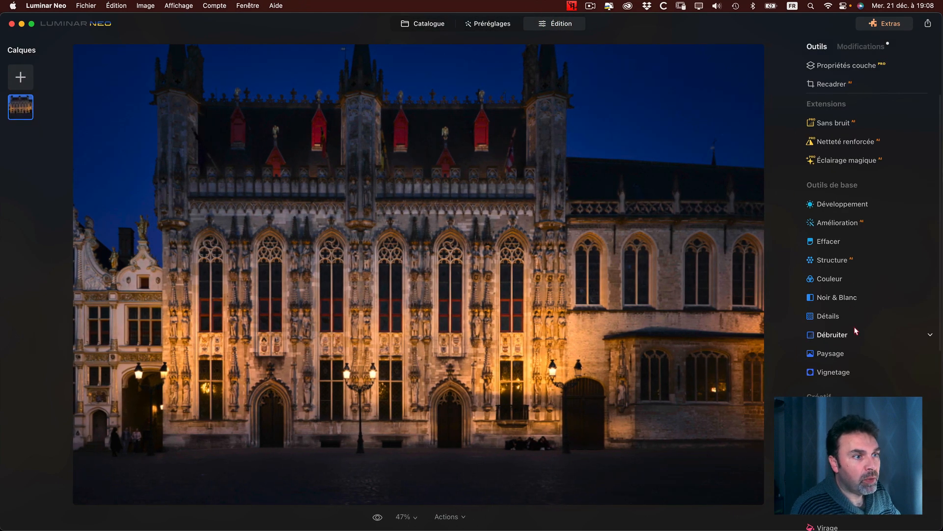
click(834, 279)
click(845, 169)
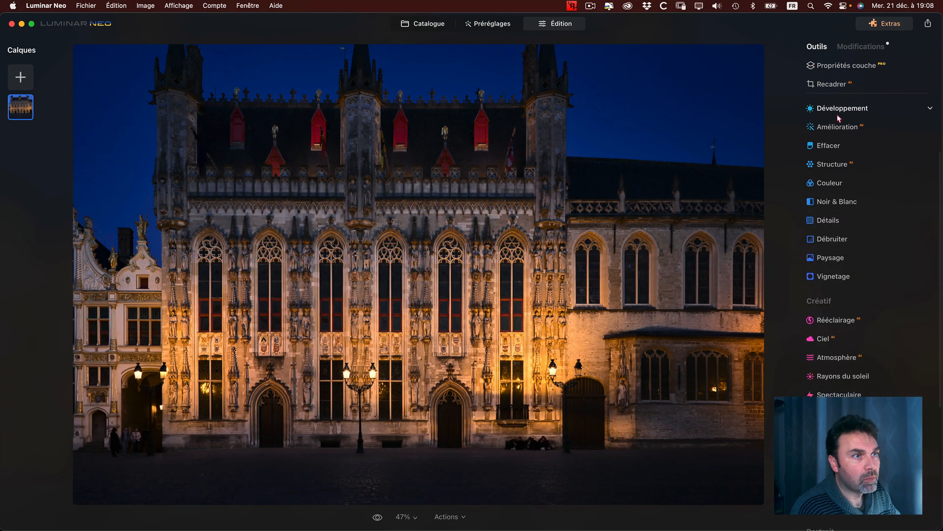
click(841, 108)
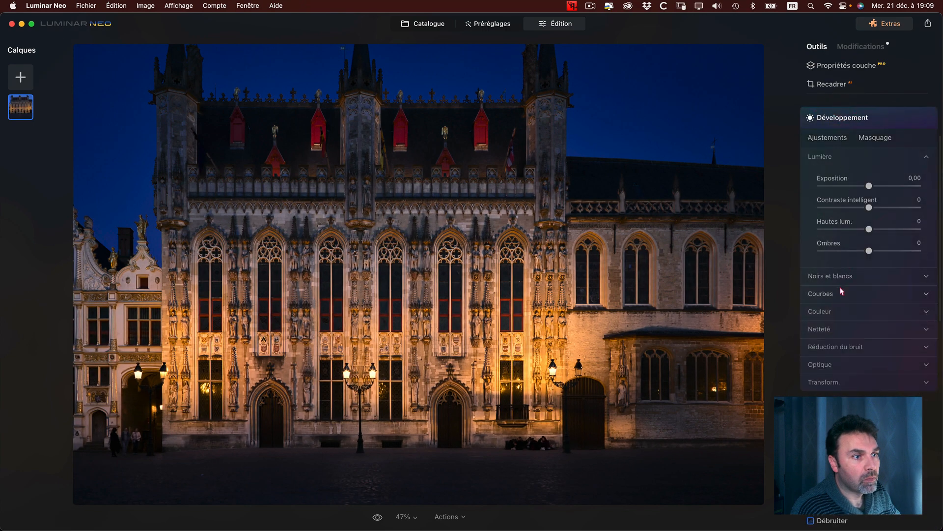
click(836, 311)
drag(869, 364, 874, 363)
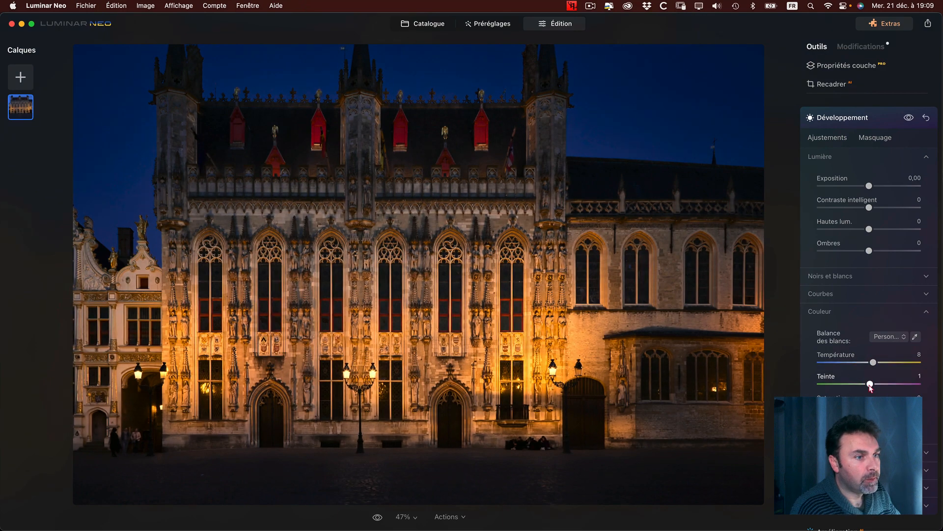
click(830, 311)
- Apply Éclairage magique to the façade photo with Intensité 46, Taille 54 and Largeur des rayons 38
scroll(831, 170, up, 3)
scroll(833, 179, down, 1)
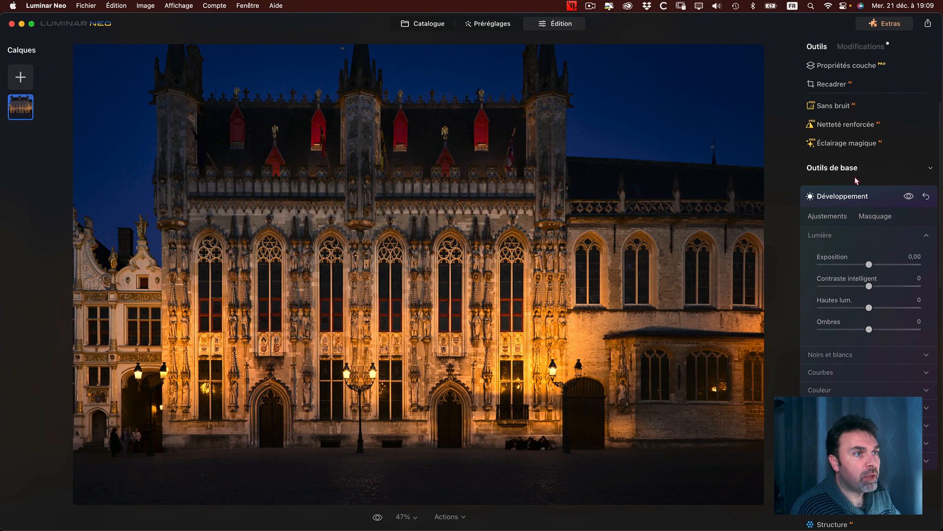
scroll(865, 169, up, 1)
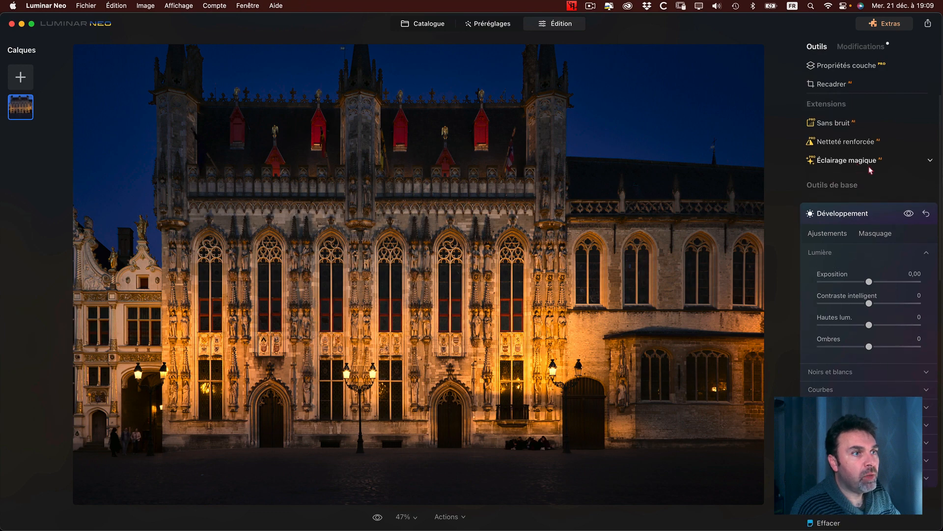
click(930, 161)
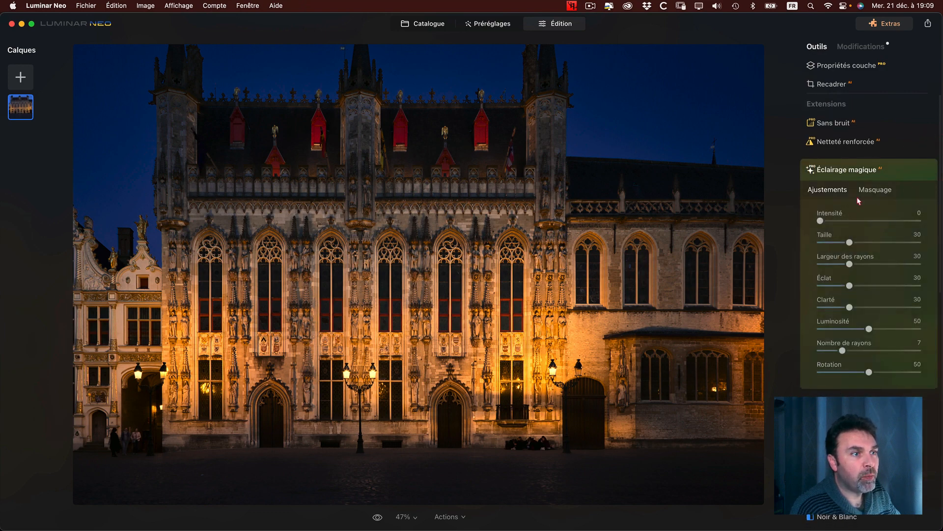
drag(821, 222, 893, 220)
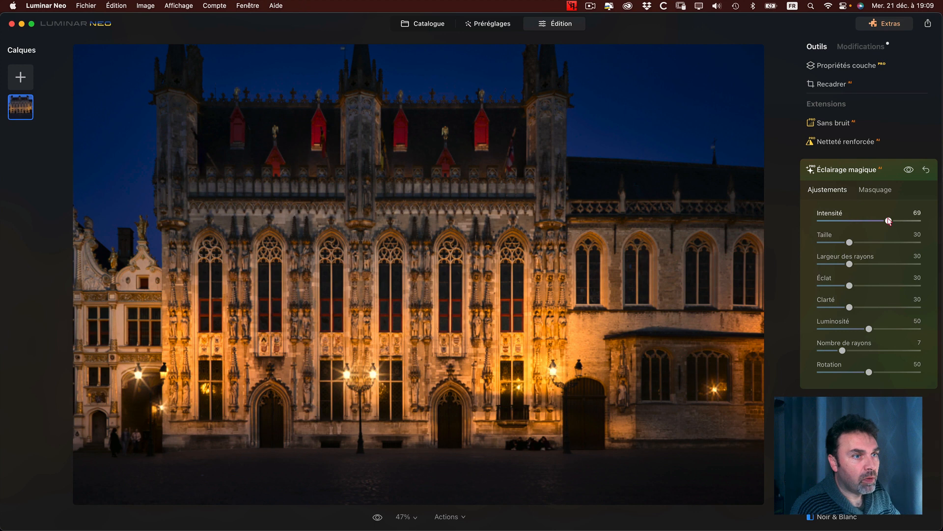
drag(889, 221, 873, 243)
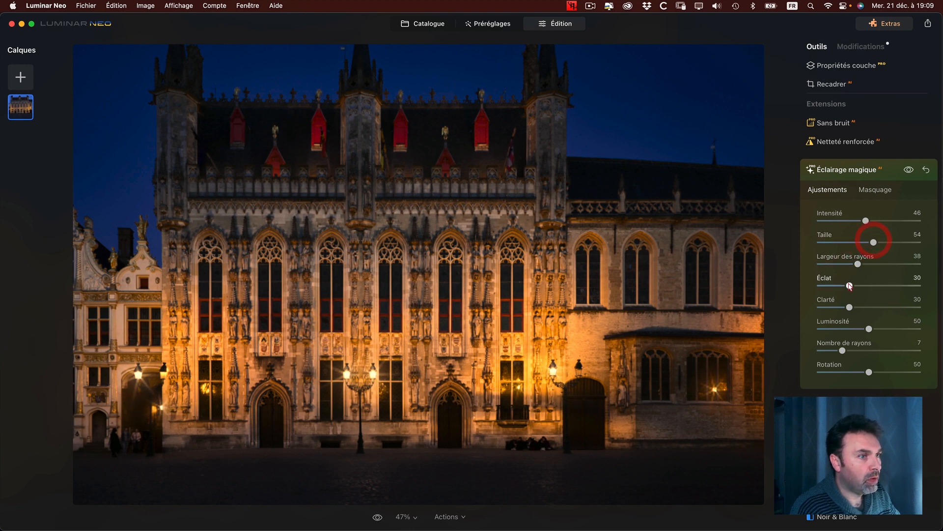
- Set Éclat to 64, Clarté to 23, Luminosité to 58, Nombre de rayons to 6 and Rotation to 51
drag(849, 287, 887, 283)
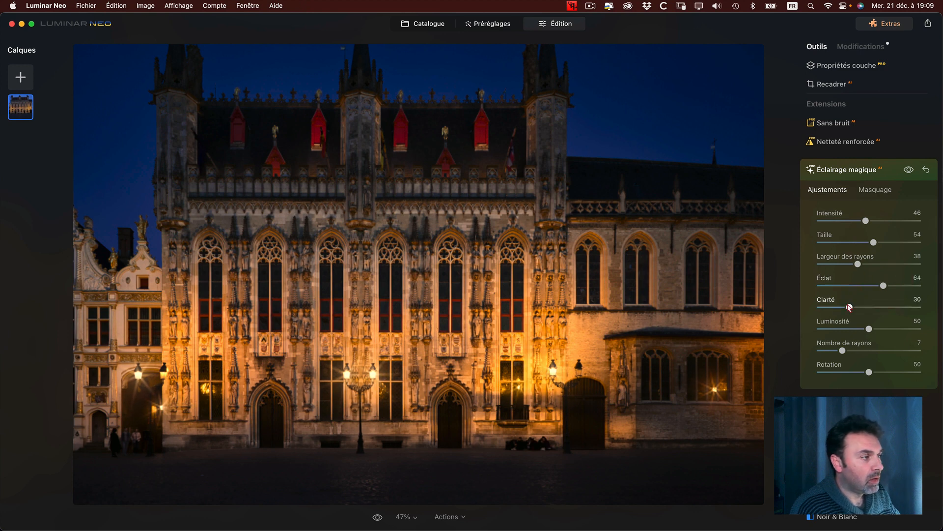
drag(850, 307, 884, 306)
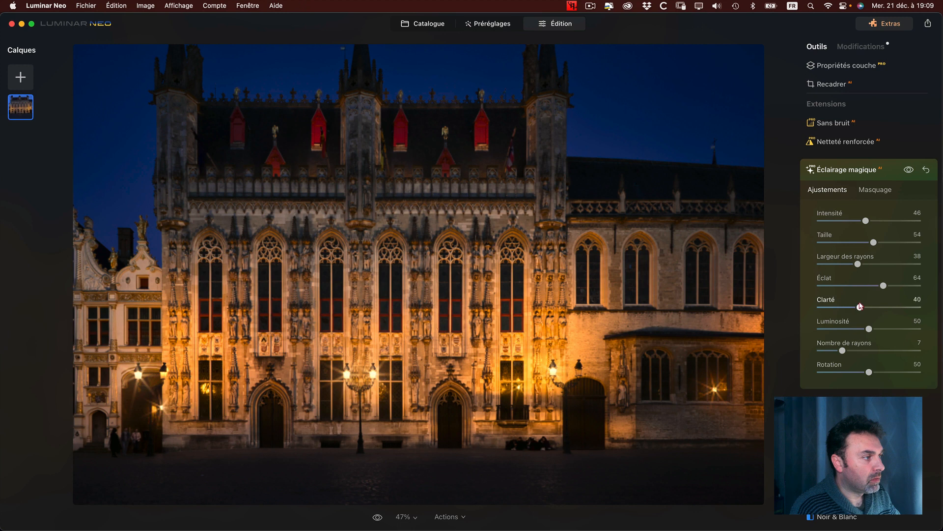
drag(859, 306, 868, 372)
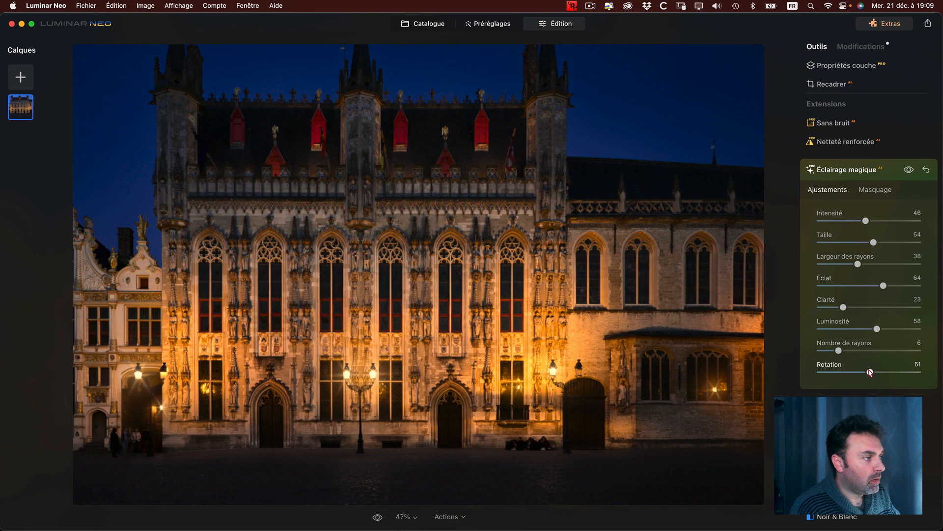
- Compare the façade photo with Éclairage magique off and on, both whole and at 100% around the central street lamp
click(910, 169)
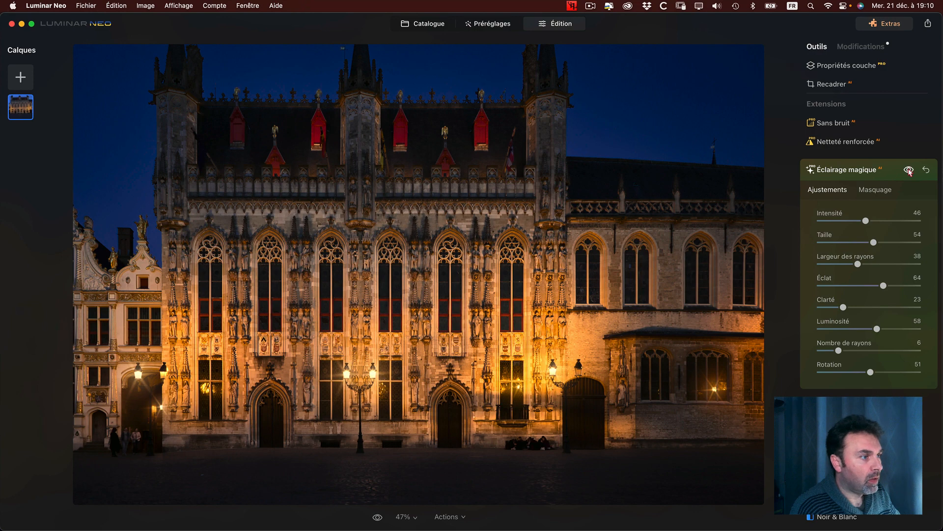
click(910, 171)
click(909, 170)
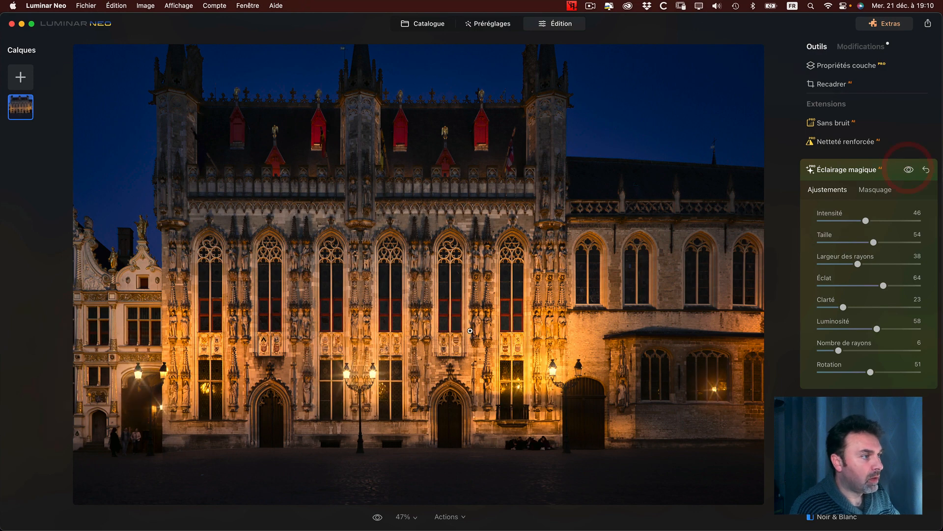
click(470, 330)
drag(470, 330, 660, 192)
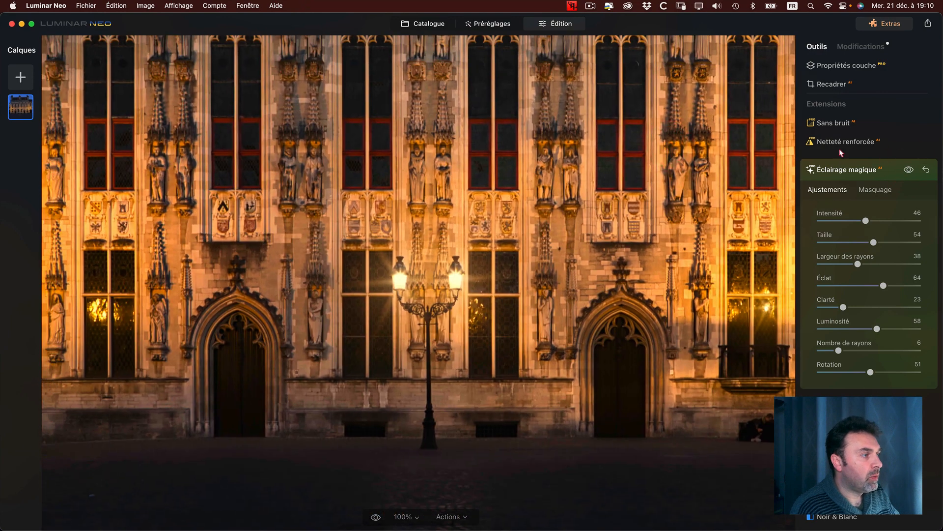
click(910, 169)
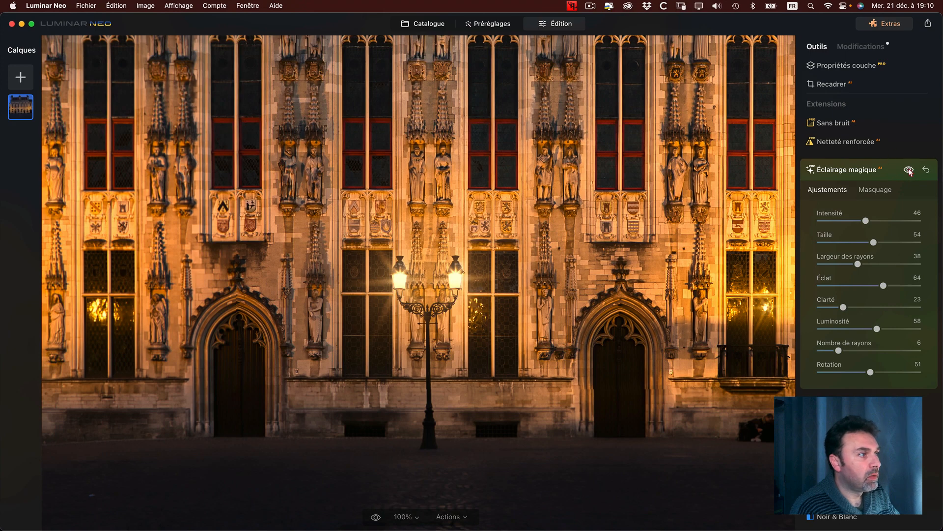
- Check Éclairage magique off and on at the central street lamp and return the façade photo to full view
click(909, 170)
click(910, 170)
click(589, 245)
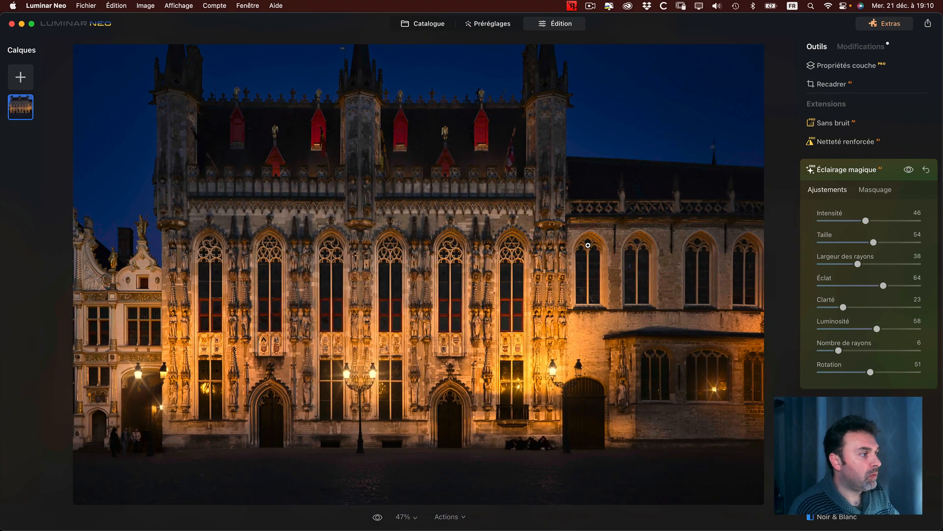
click(354, 377)
click(414, 359)
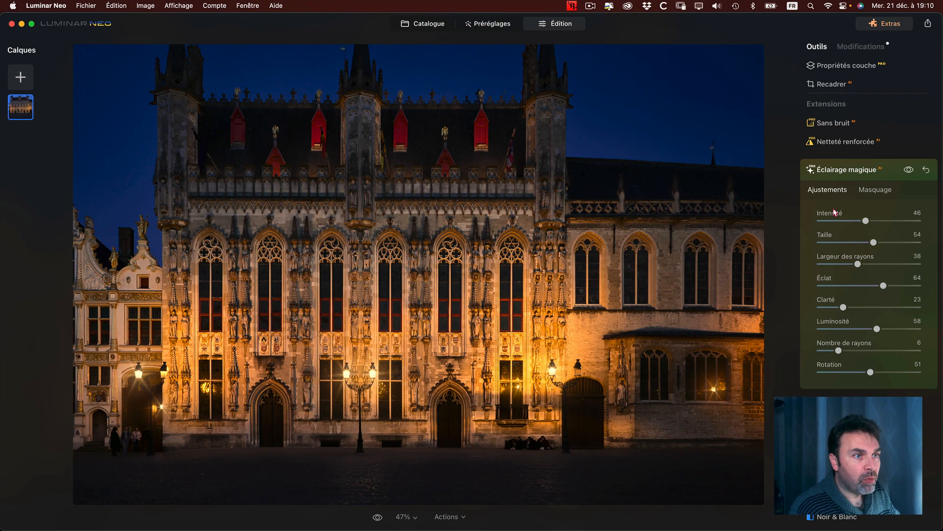
- Set up the Éclairage magique mask brush in Effacer mode with Taille 61 and Intensité 30
click(875, 190)
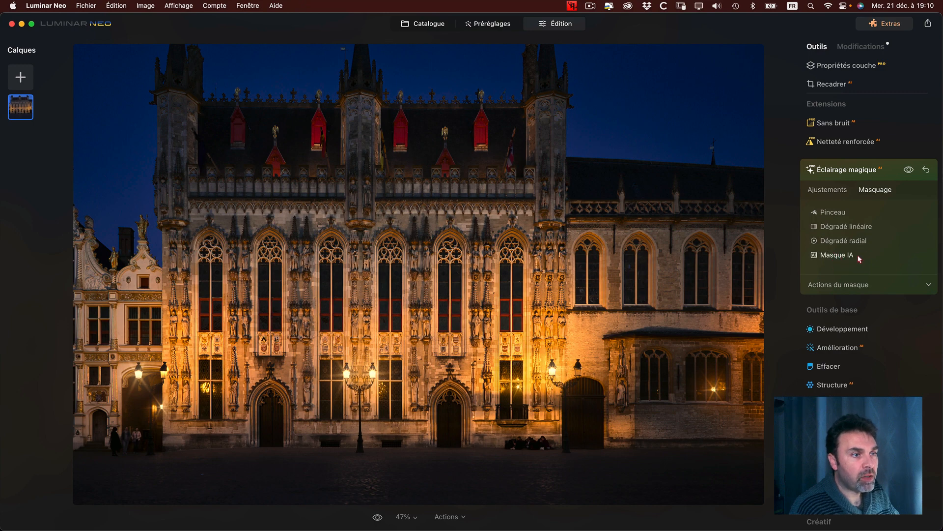
scroll(876, 278, down, 1)
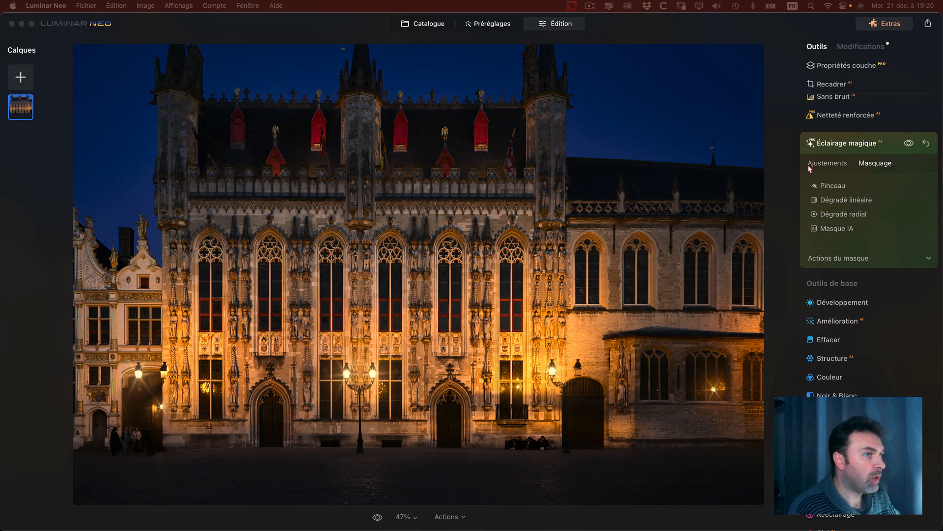
click(833, 186)
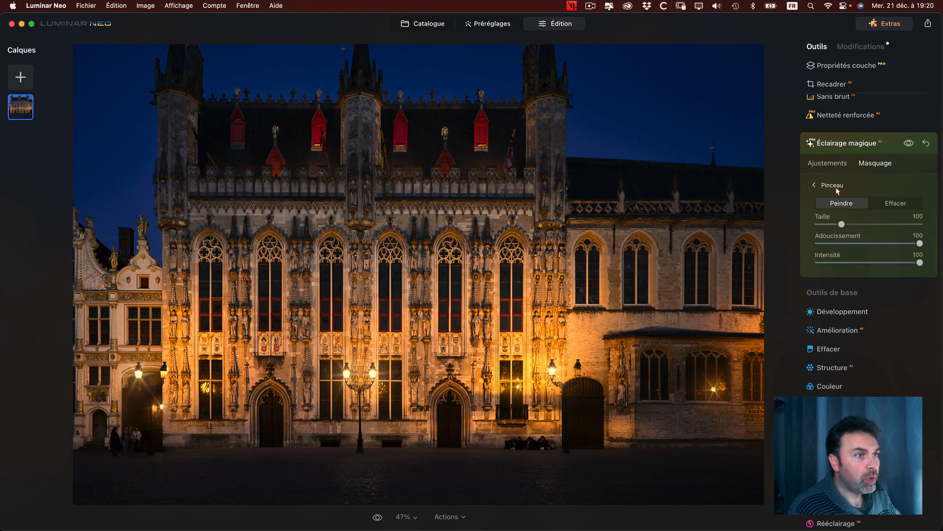
click(897, 206)
drag(841, 224, 831, 224)
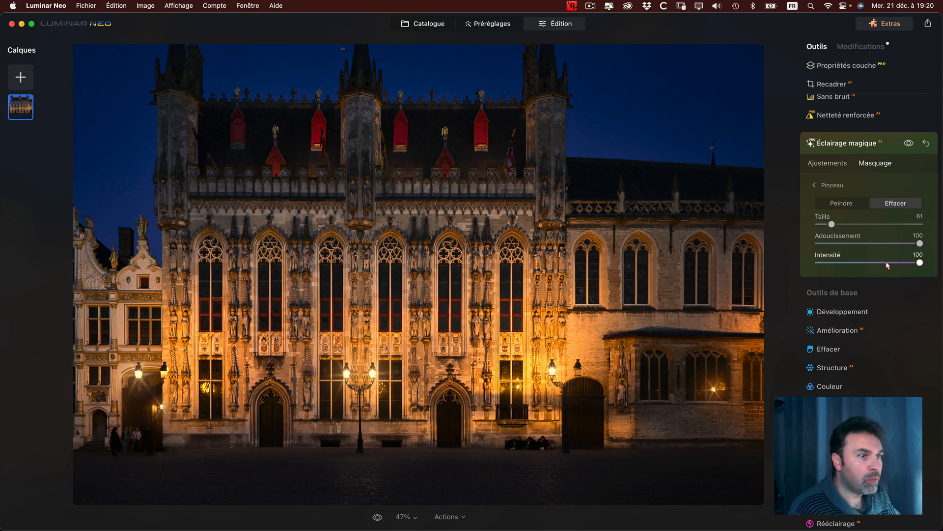
drag(875, 263, 847, 263)
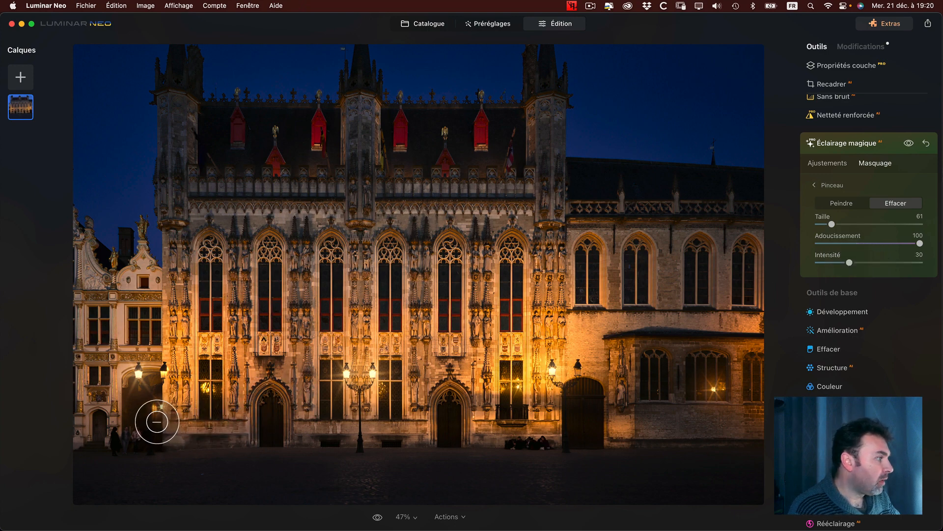
- Erase the lighting effect from the small lights inside the dark archway at the façade's left end
mouse_move(156, 422)
mouse_down()
mouse_move(145, 400)
mouse_move(171, 413)
mouse_move(166, 402)
mouse_move(143, 413)
mouse_move(169, 405)
mouse_move(162, 411)
mouse_move(162, 398)
mouse_move(169, 416)
mouse_move(153, 408)
mouse_move(164, 402)
mouse_move(202, 433)
mouse_up()
mouse_move(147, 393)
mouse_down()
mouse_move(166, 410)
mouse_move(170, 438)
mouse_up()
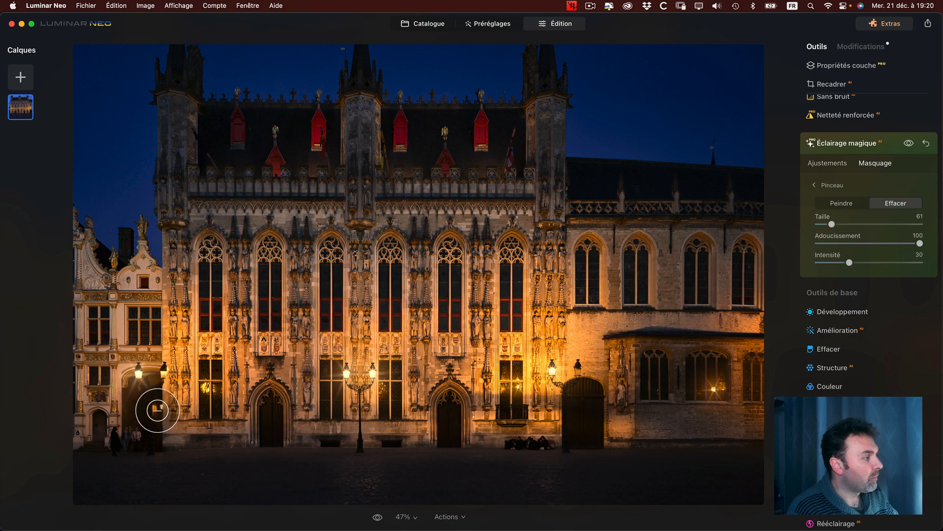
drag(160, 411, 163, 410)
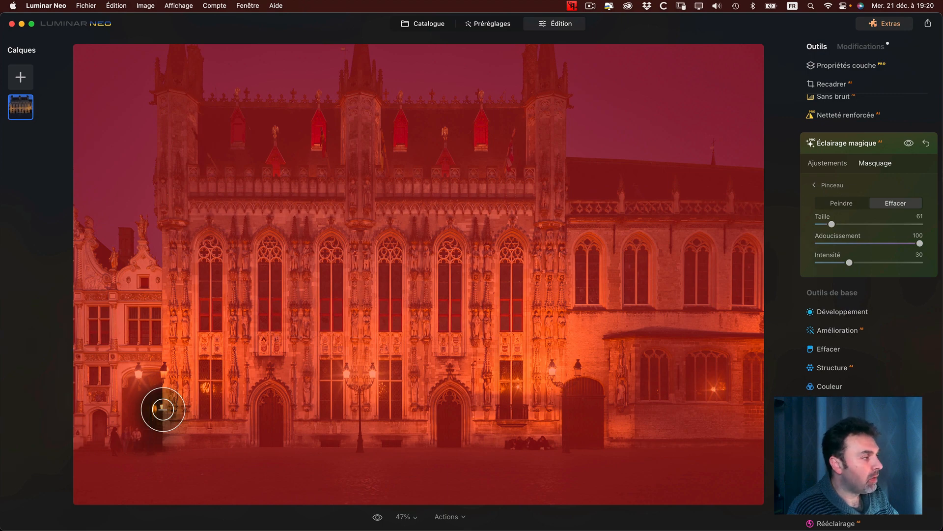
mouse_move(163, 409)
mouse_down()
mouse_move(162, 442)
mouse_move(147, 442)
mouse_up()
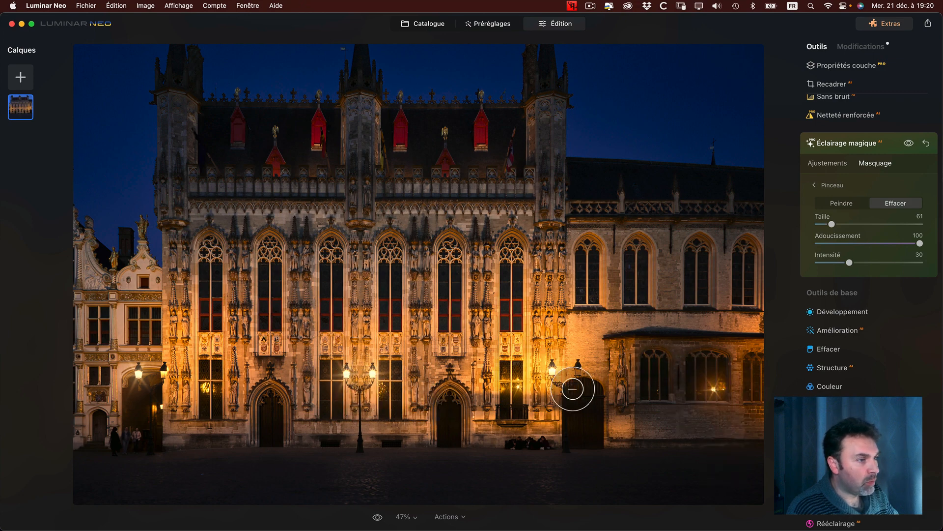
- Set the erasing brush's Intensité to 20 and soften the effect on the lit window of the right wing
drag(849, 262, 838, 261)
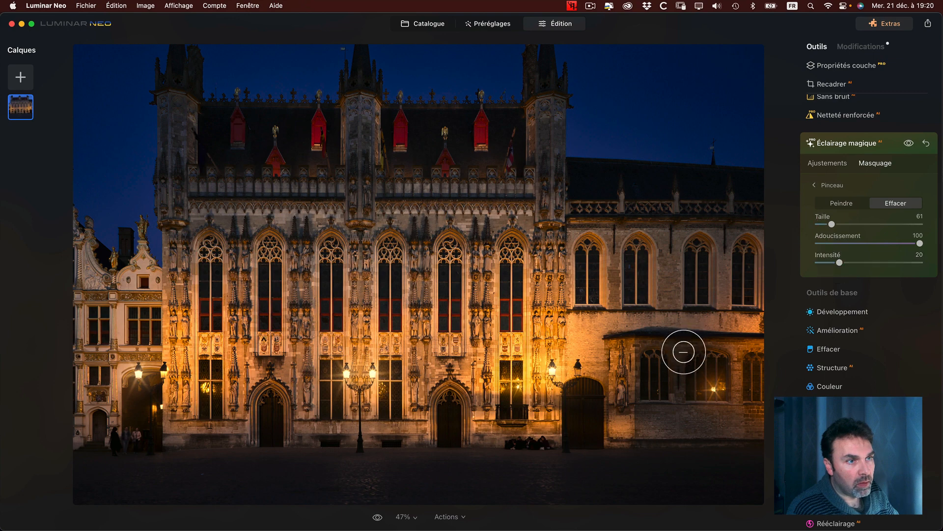
click(711, 386)
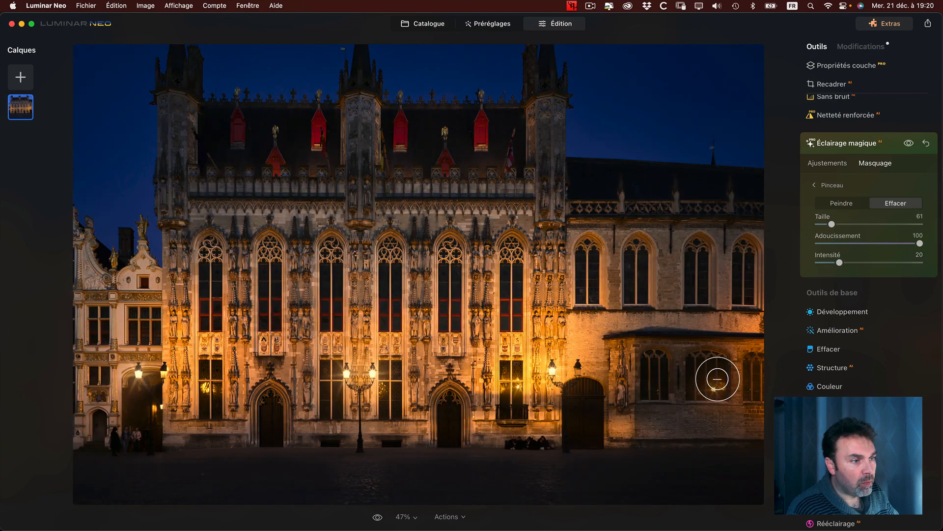
mouse_move(720, 385)
mouse_down()
mouse_move(720, 396)
mouse_move(701, 388)
mouse_move(699, 406)
mouse_up()
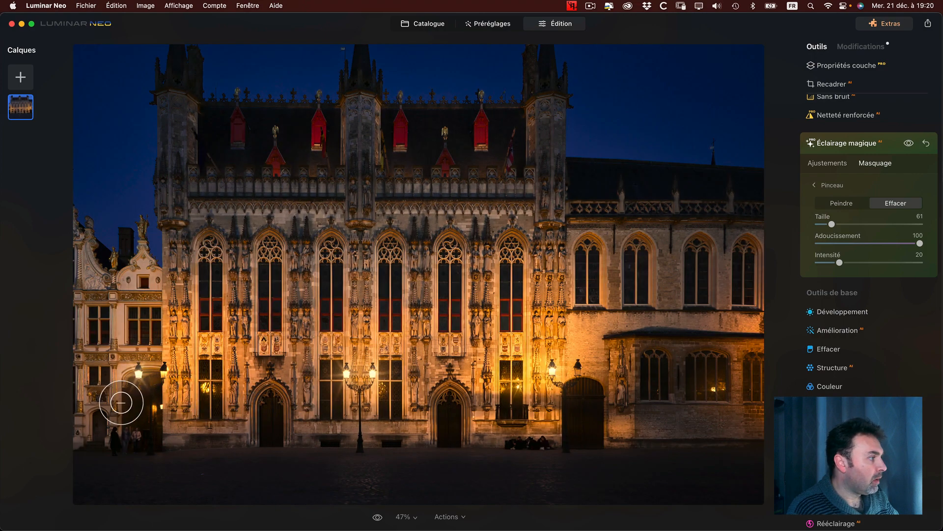
- Soften the effect around the two lamps beside the left archway and compare the façade photo with its original
mouse_move(121, 402)
mouse_down()
mouse_move(128, 362)
mouse_move(124, 389)
mouse_move(148, 402)
mouse_move(150, 390)
mouse_move(138, 397)
mouse_move(124, 389)
mouse_move(119, 367)
mouse_move(146, 343)
mouse_move(148, 353)
mouse_move(162, 330)
mouse_up()
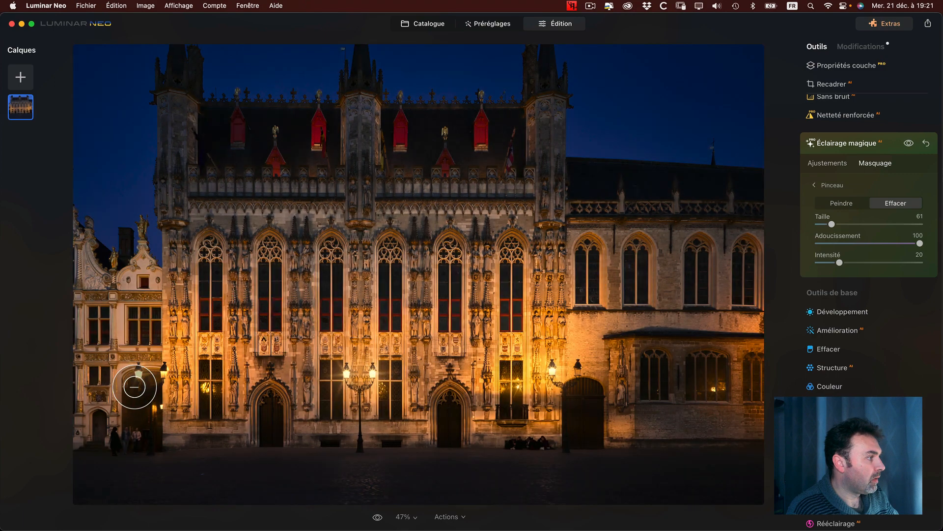
mouse_move(137, 385)
mouse_down()
mouse_move(196, 447)
mouse_move(209, 445)
mouse_up()
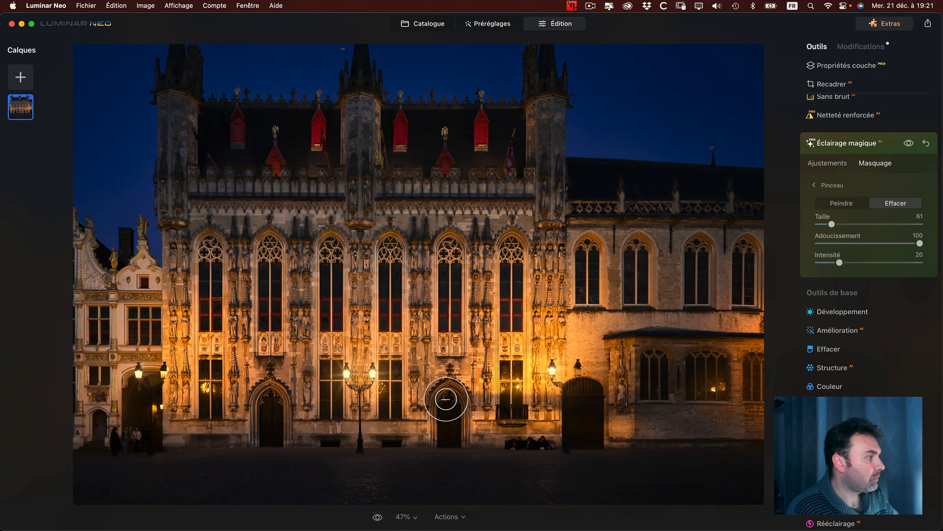
click(377, 517)
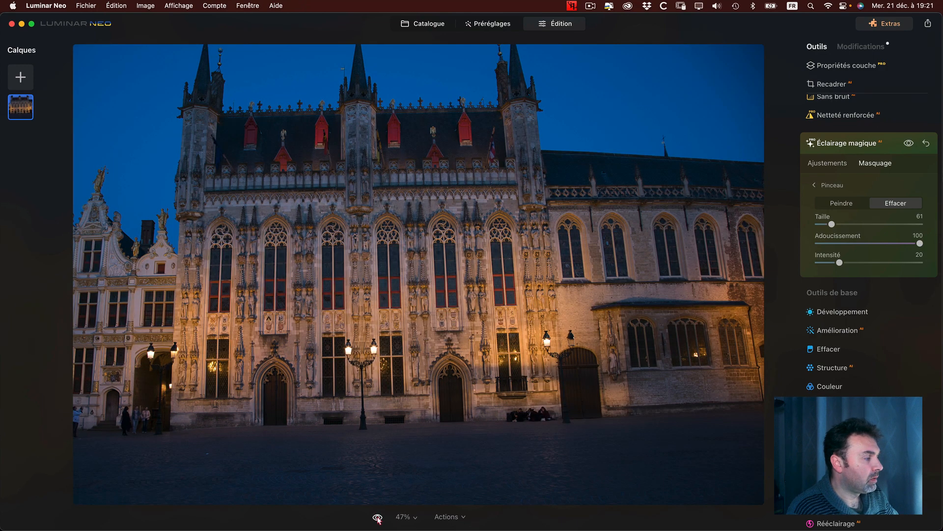
click(377, 518)
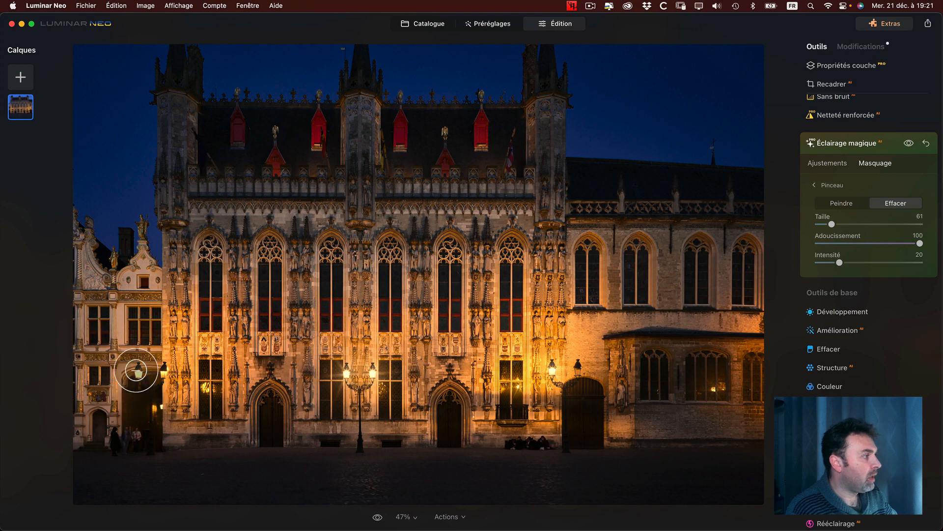
- Paint some of the effect back around the lamp beside the left archway with brush Intensité 10
click(842, 203)
drag(839, 263, 826, 261)
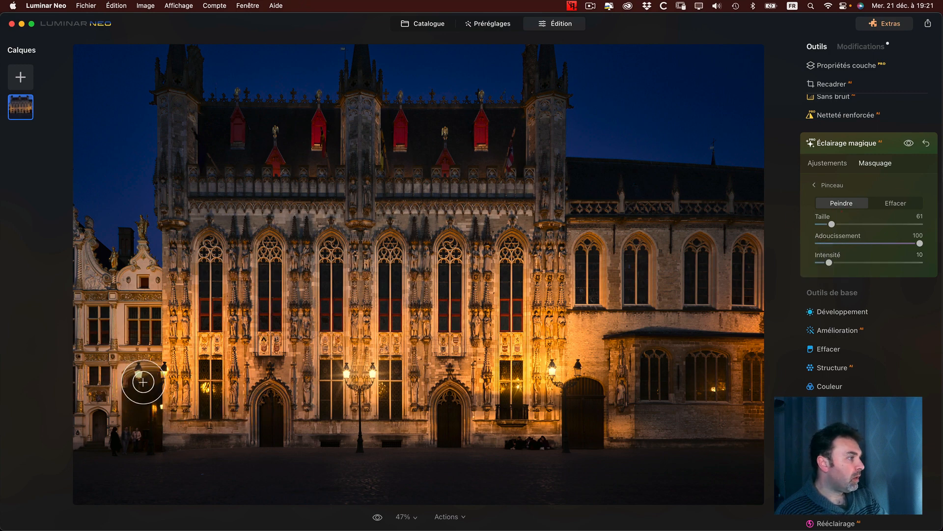
mouse_move(142, 372)
mouse_down()
mouse_move(134, 367)
mouse_move(151, 386)
mouse_move(131, 392)
mouse_move(147, 370)
mouse_move(139, 389)
mouse_up()
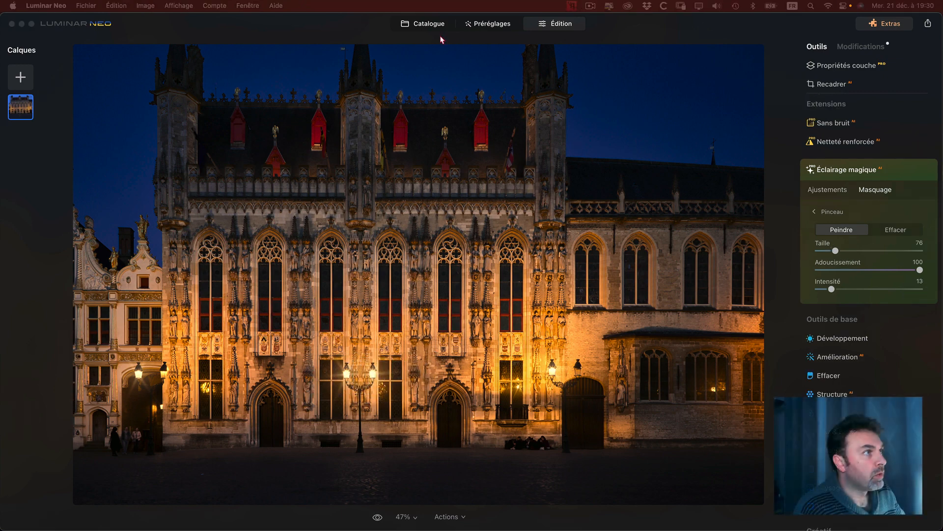
- Bring the vertical photo of the cobbled alley from the Tutoriels folder into editing
click(435, 25)
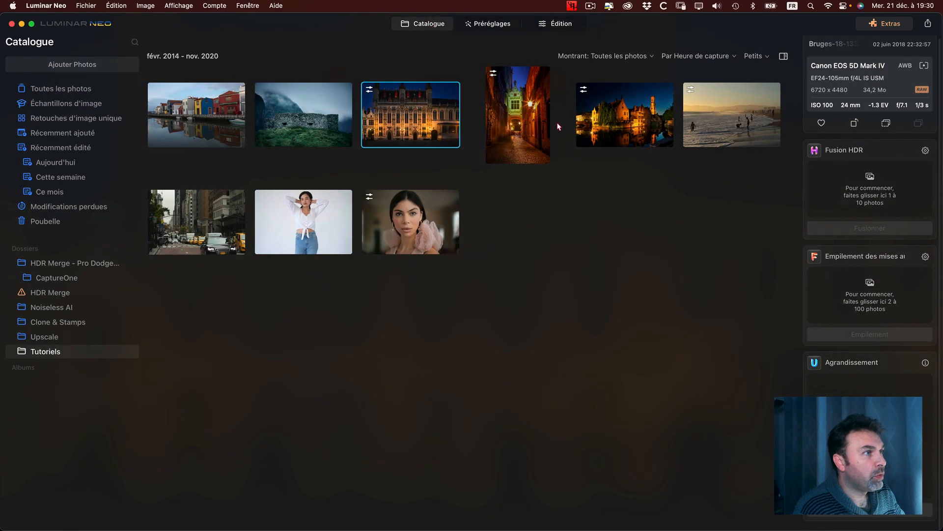
click(520, 122)
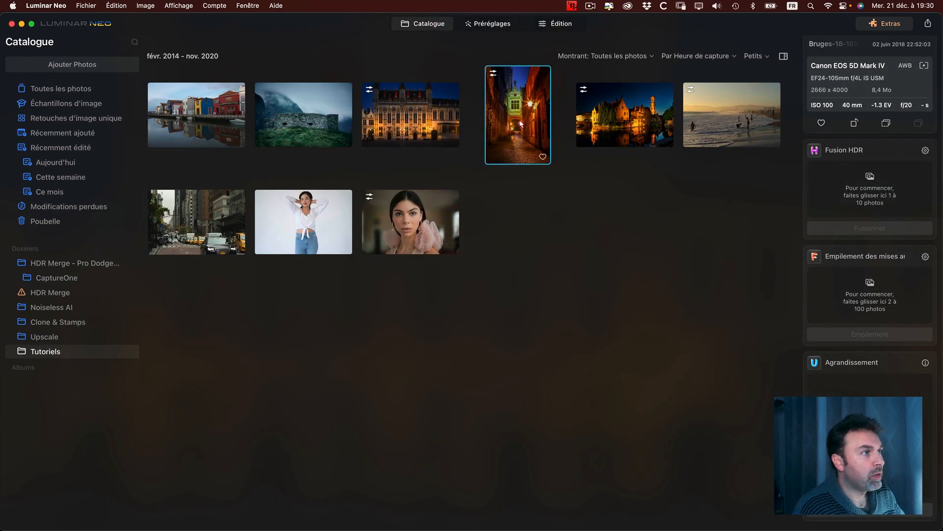
double_click(519, 118)
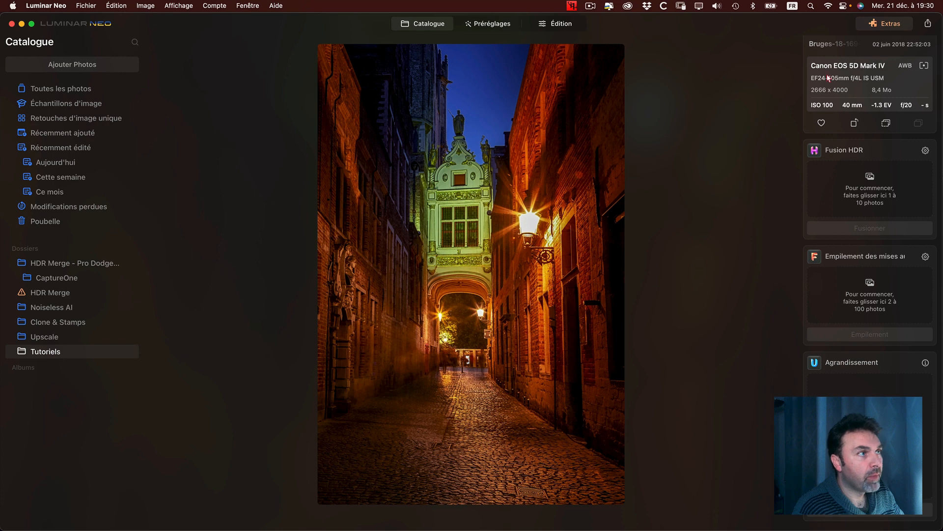
click(561, 24)
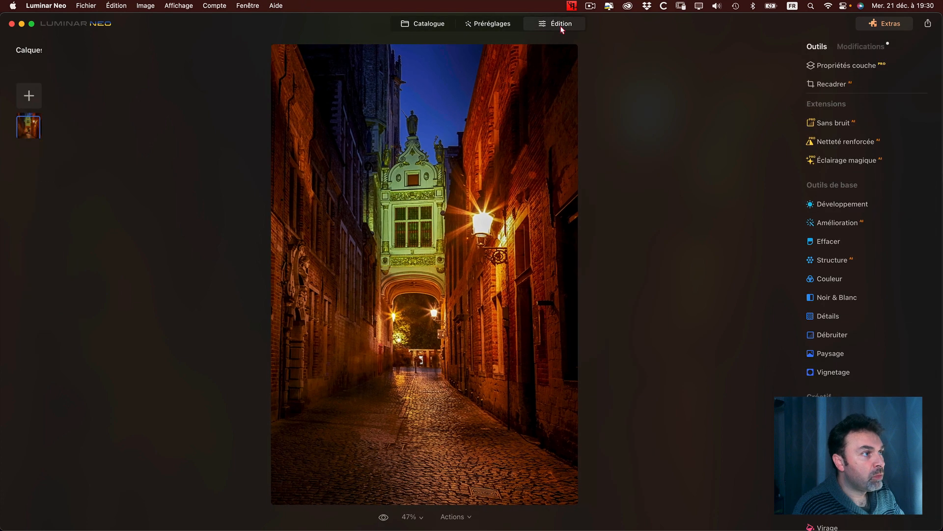
- Apply Éclairage magique to the alley photo with Intensité 86, Taille 50, Largeur des rayons 45 and Éclat 93
click(931, 161)
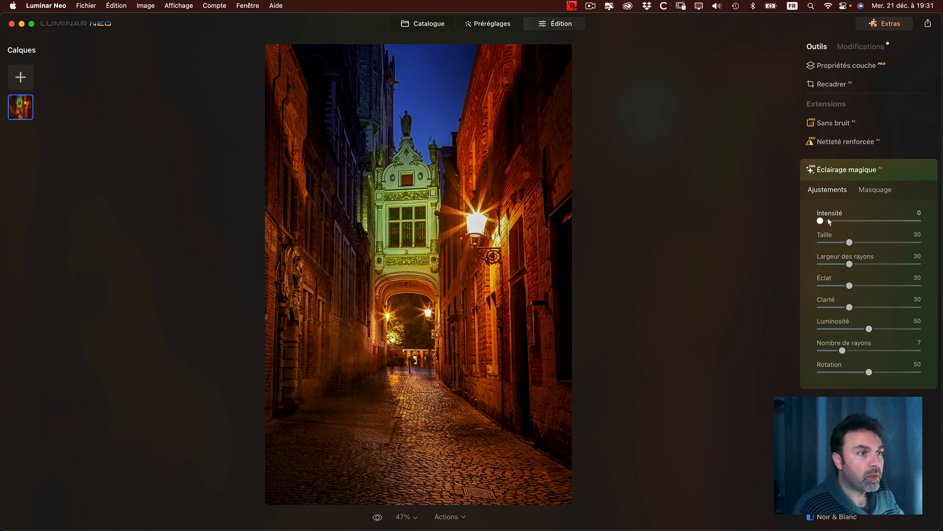
drag(820, 221, 823, 222)
drag(840, 222, 912, 220)
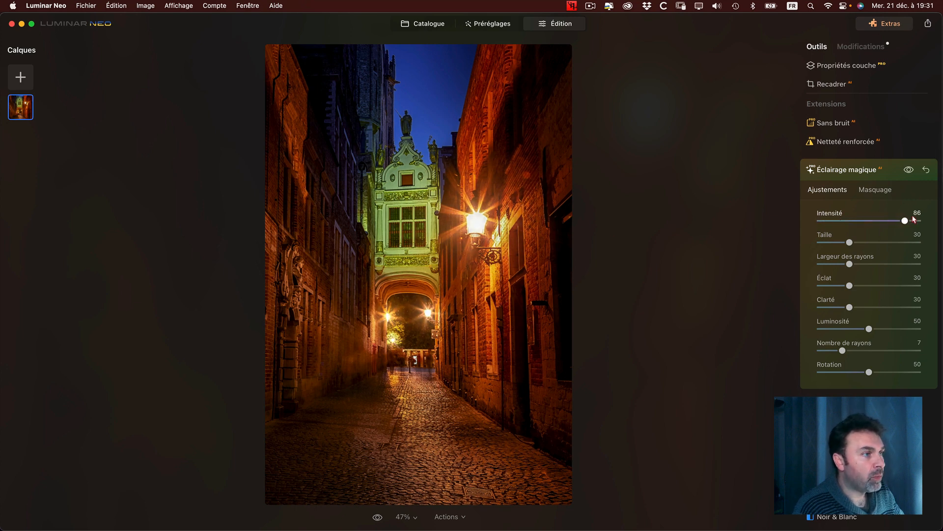
double_click(878, 242)
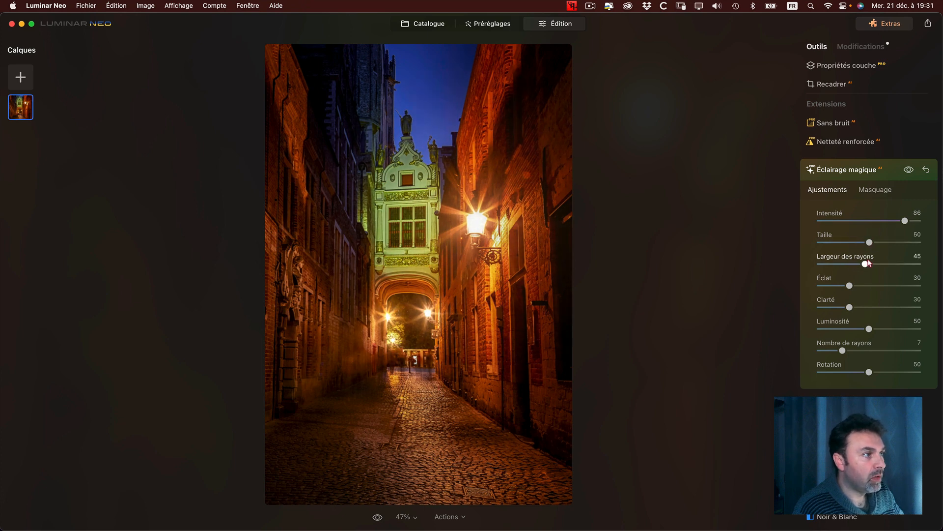
mouse_move(869, 263)
mouse_down()
mouse_move(897, 263)
mouse_move(852, 264)
mouse_up()
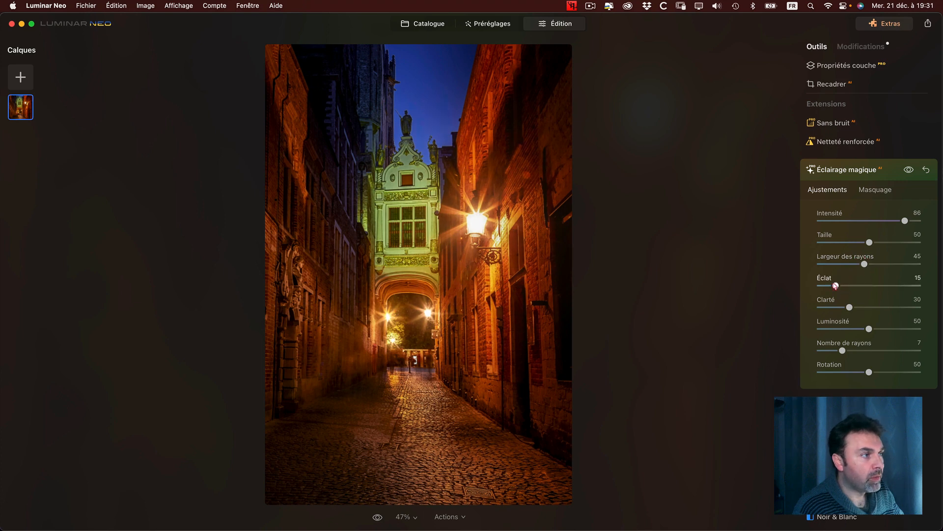
drag(836, 285, 900, 286)
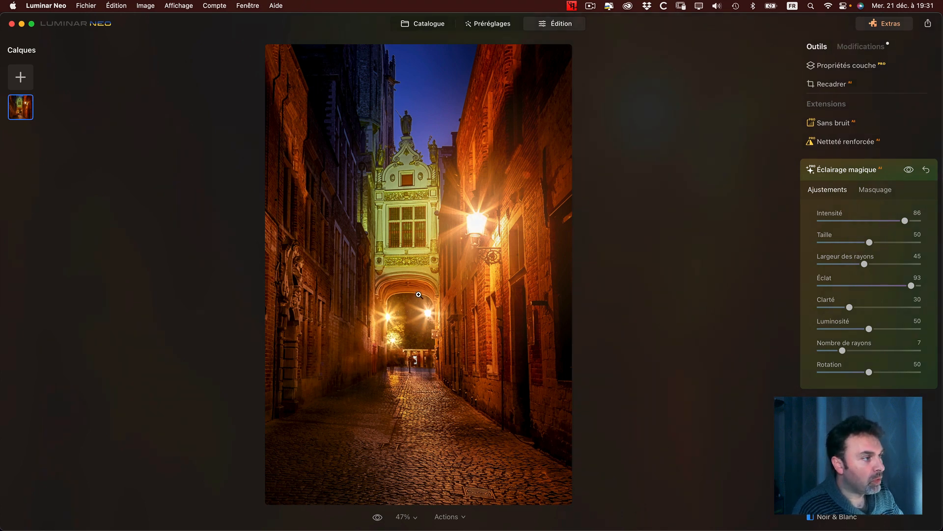
- Set up the alley photo's Éclairage magique mask brush in Effacer mode with Taille 79 and Intensité 20
click(880, 192)
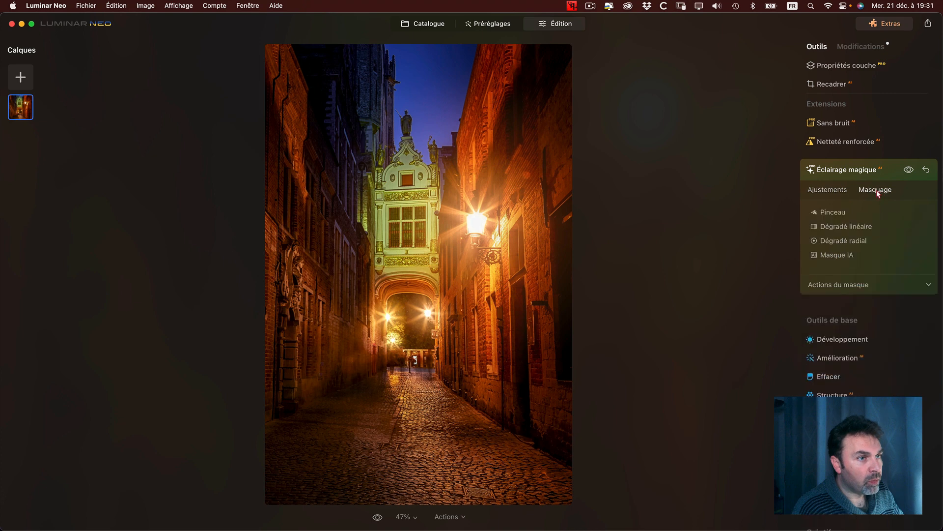
click(834, 213)
click(900, 232)
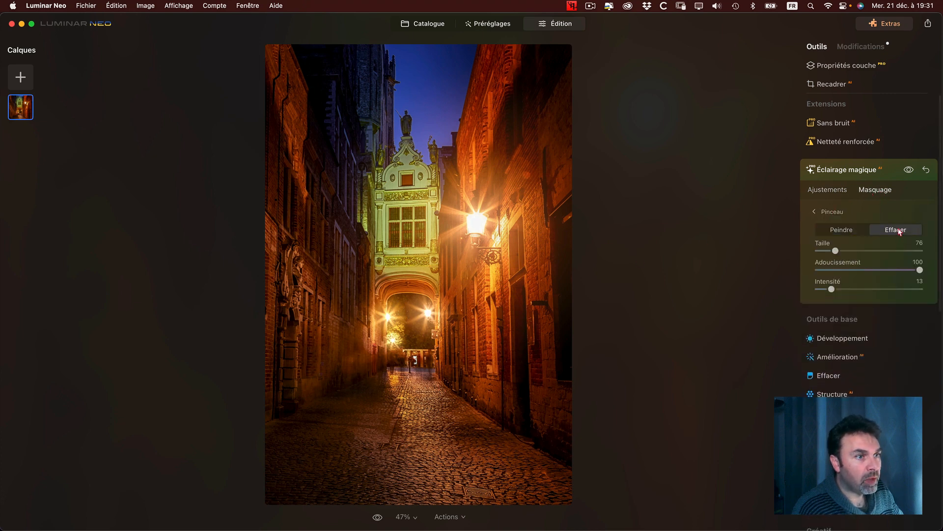
click(833, 289)
drag(834, 288, 839, 287)
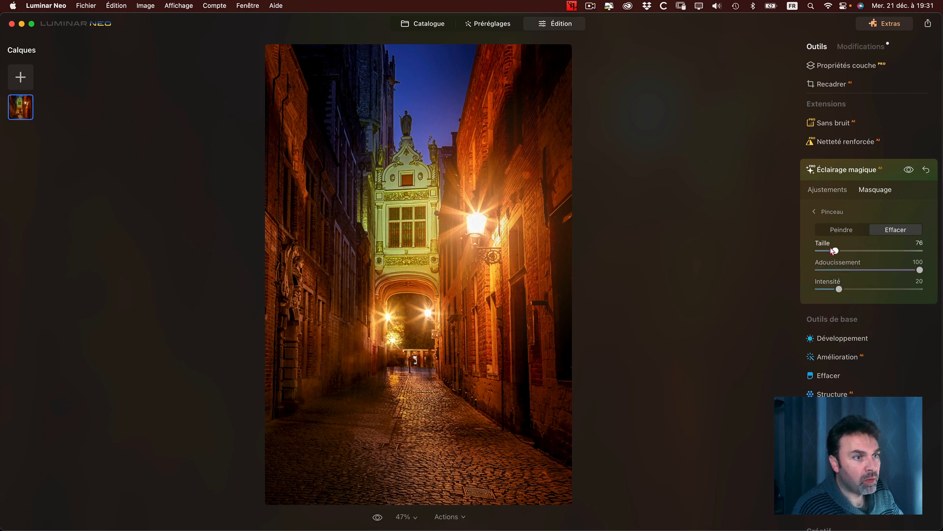
drag(836, 250, 836, 250)
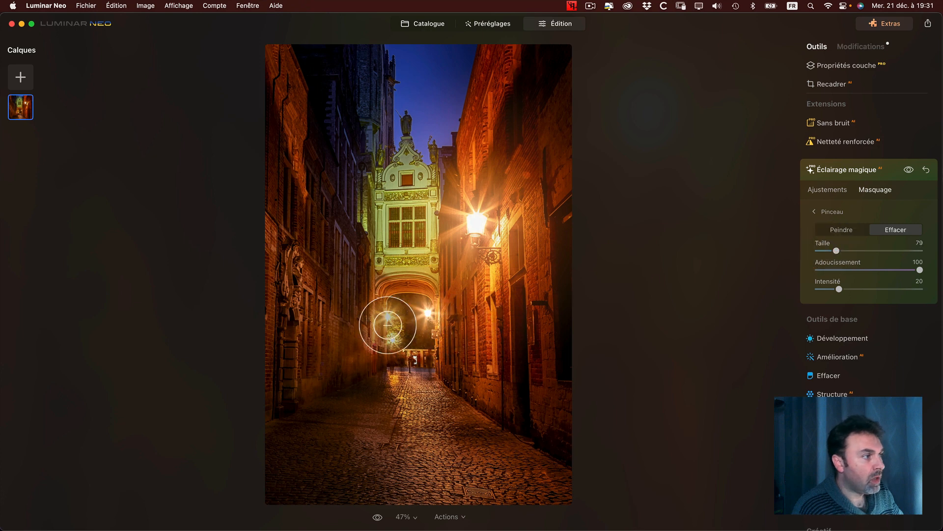
- Soften the effect on the small lights under the alley's archway and on the lower-right cobblestones
mouse_move(377, 308)
mouse_down()
mouse_move(388, 347)
mouse_move(402, 328)
mouse_move(432, 316)
mouse_up()
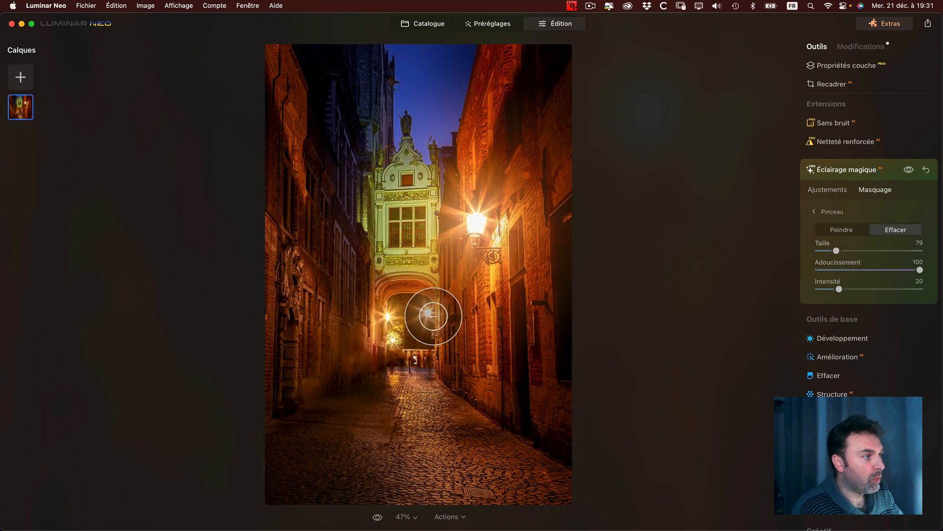
mouse_move(391, 341)
mouse_down()
mouse_move(400, 387)
mouse_move(392, 358)
mouse_move(399, 348)
mouse_move(419, 354)
mouse_move(402, 329)
mouse_move(376, 327)
mouse_move(369, 341)
mouse_move(376, 322)
mouse_up()
mouse_move(432, 291)
mouse_down()
mouse_move(447, 336)
mouse_move(447, 305)
mouse_move(416, 295)
mouse_move(371, 295)
mouse_move(373, 315)
mouse_up()
mouse_move(479, 423)
mouse_down()
mouse_move(492, 438)
mouse_move(521, 444)
mouse_up()
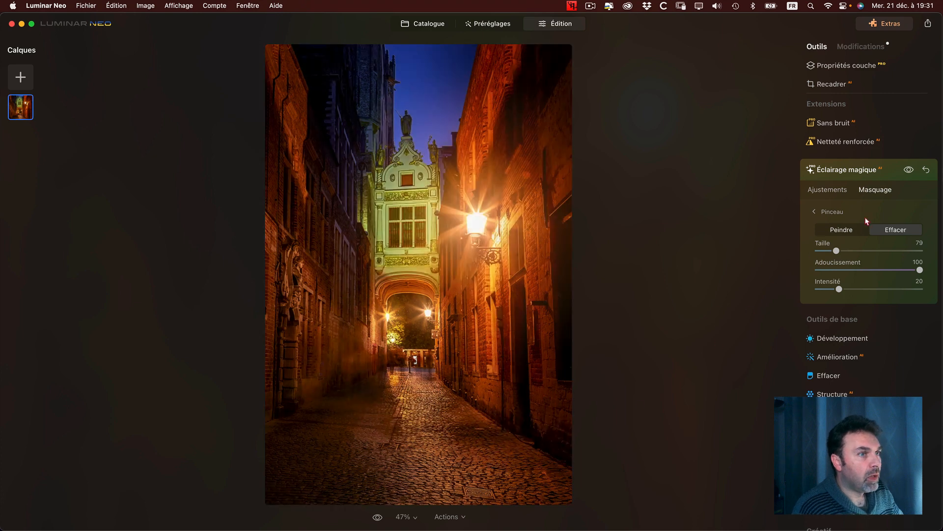
- Compare the alley photo with Éclairage magique off and on
click(908, 170)
click(908, 170)
click(908, 170)
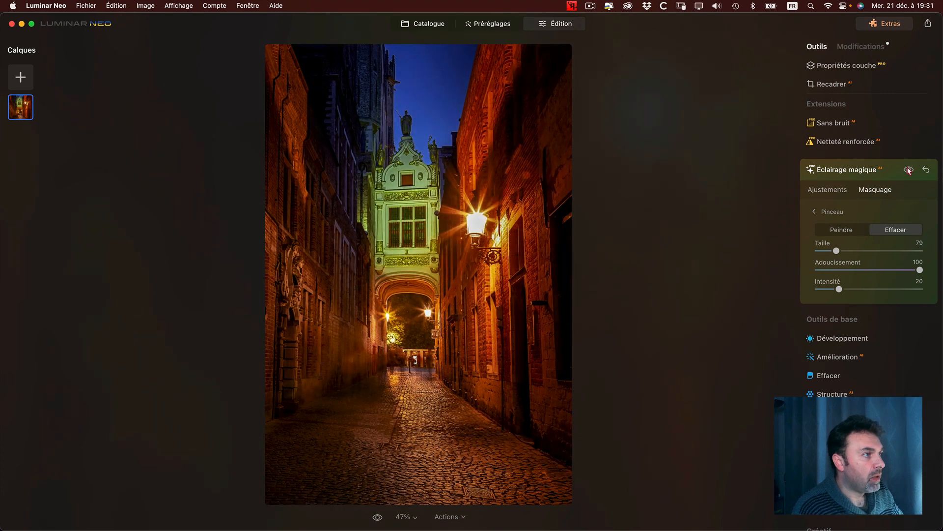
- Review the brushed alley photo by repeatedly hiding and showing the Éclairage magique effect, leaving it shown
click(908, 170)
click(908, 170)
click(908, 170)
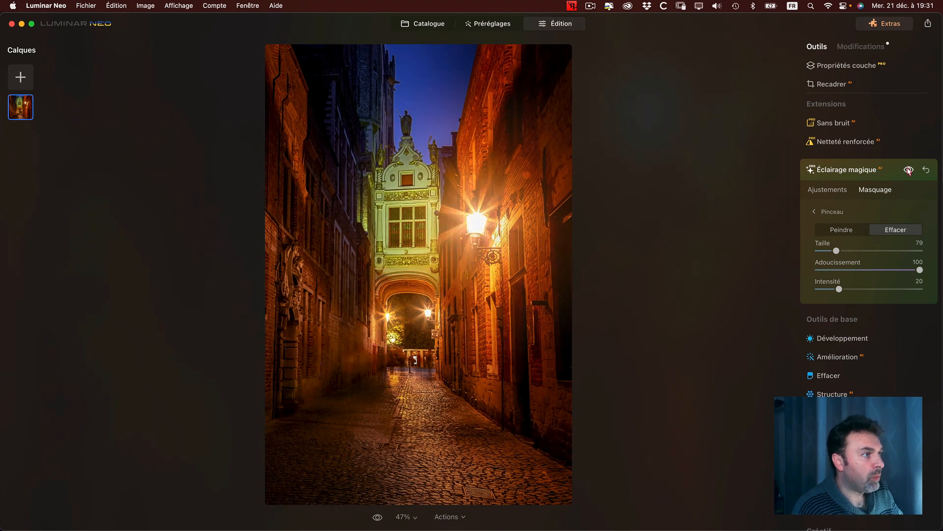
click(908, 170)
click(908, 170)
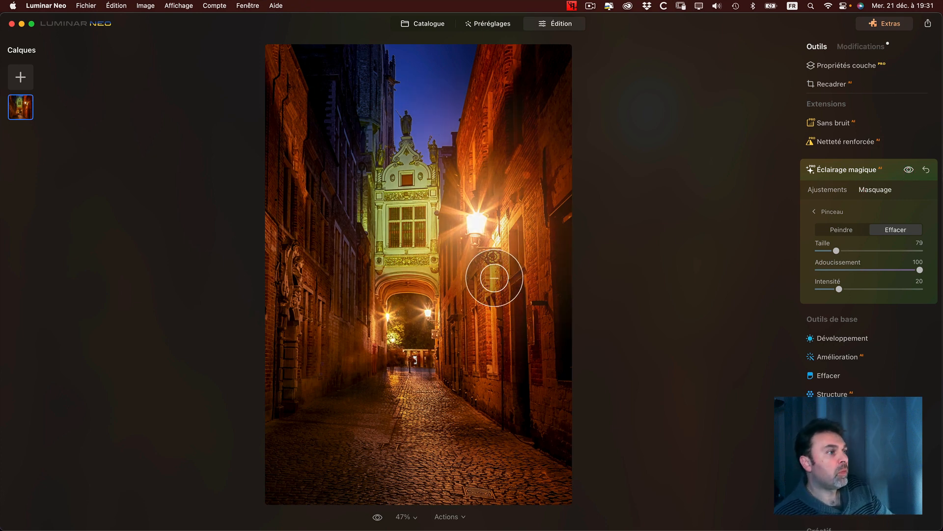
mouse_move(465, 354)
mouse_down()
mouse_move(431, 331)
mouse_move(400, 295)
mouse_up()
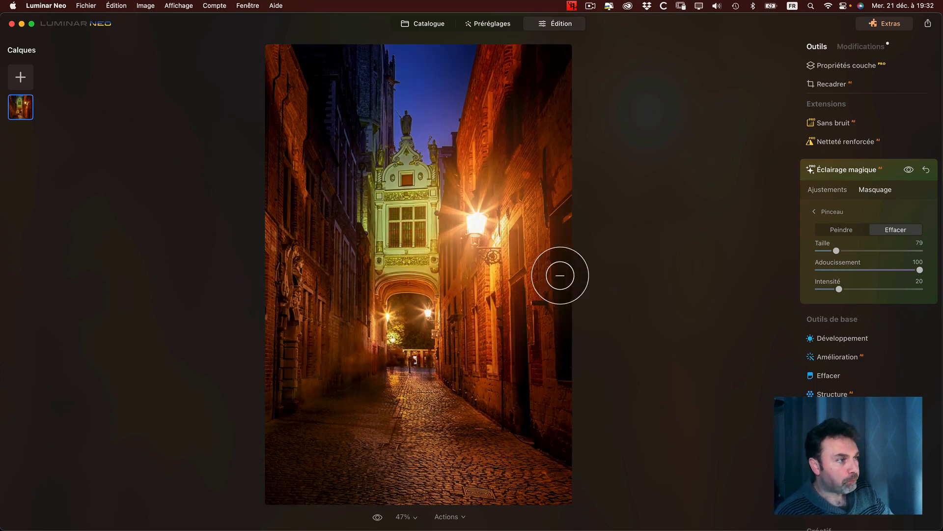
mouse_move(560, 222)
mouse_down()
mouse_move(520, 255)
mouse_move(505, 226)
mouse_move(480, 259)
mouse_move(487, 203)
mouse_move(490, 248)
mouse_move(493, 231)
mouse_move(480, 244)
mouse_up()
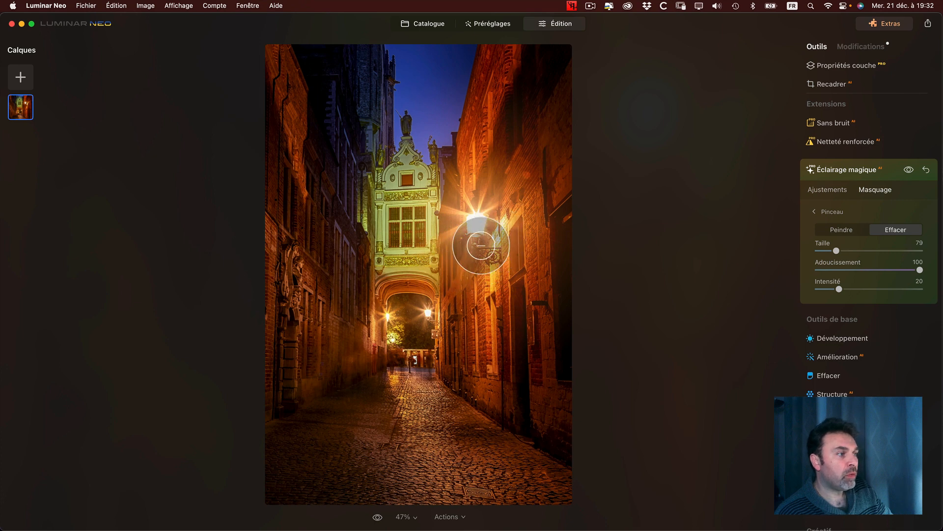
mouse_move(450, 309)
mouse_down()
mouse_move(371, 316)
mouse_move(428, 315)
mouse_move(431, 337)
mouse_move(404, 315)
mouse_move(431, 326)
mouse_up()
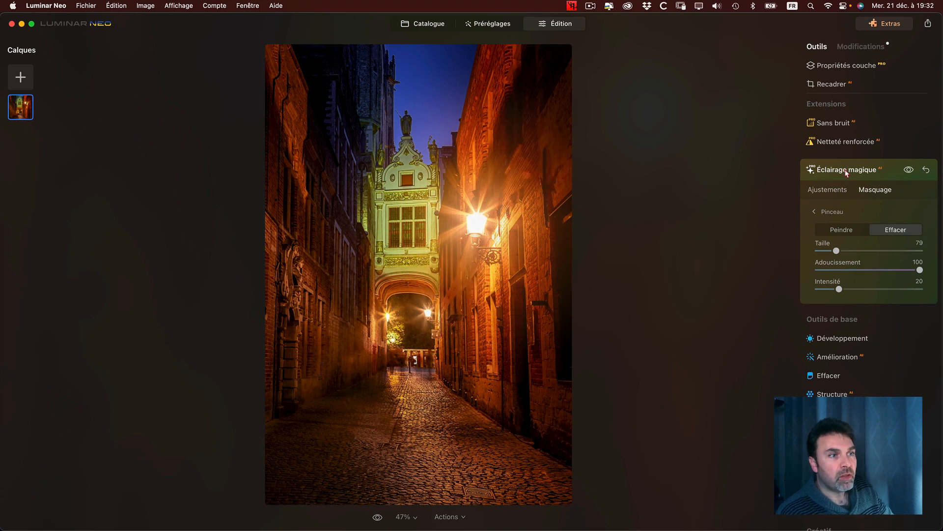
- Exit the Éclairage magique mask brush and return to the choice of masking tools
click(813, 212)
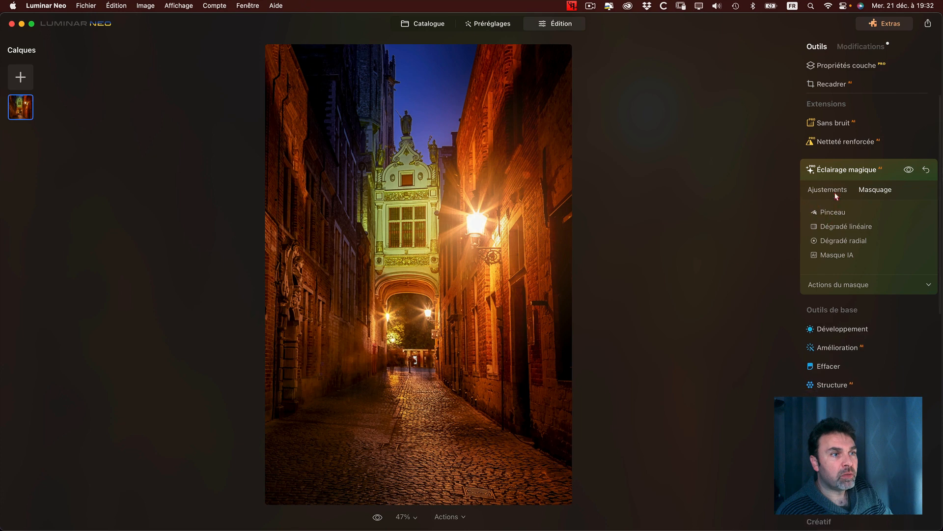